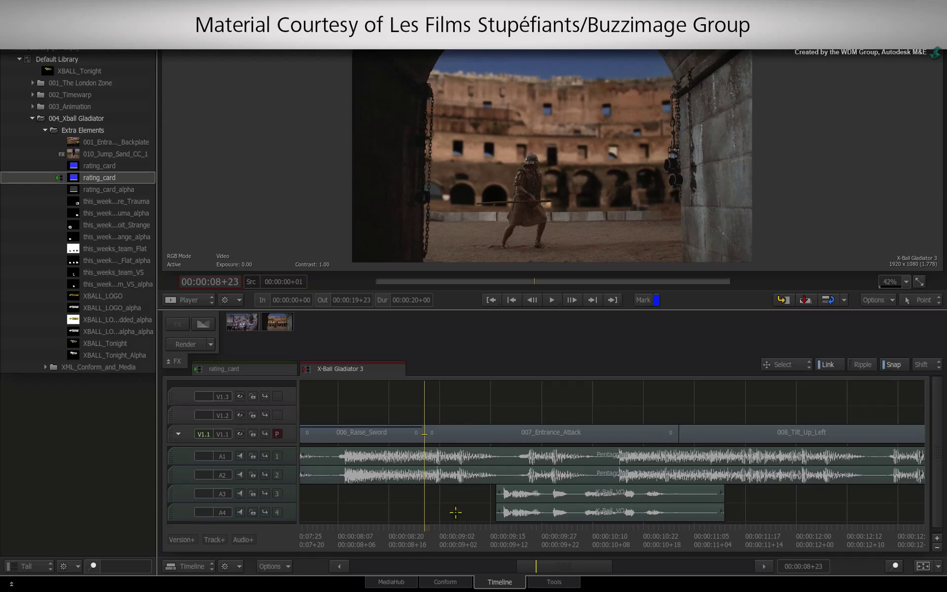
Create a ConnectFX setup from the 007_Entrance_Attack segment on the timeline
click(466, 432)
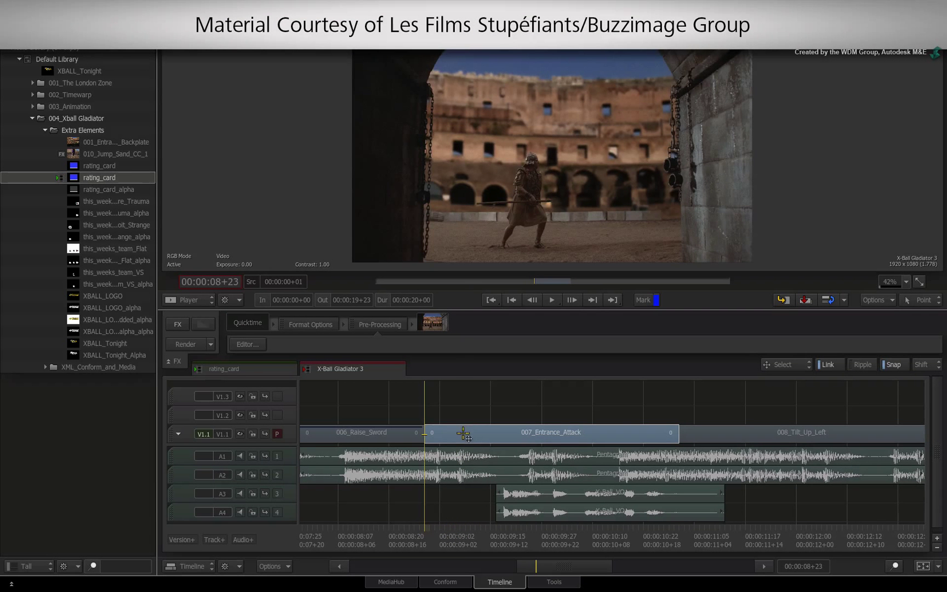
click(178, 323)
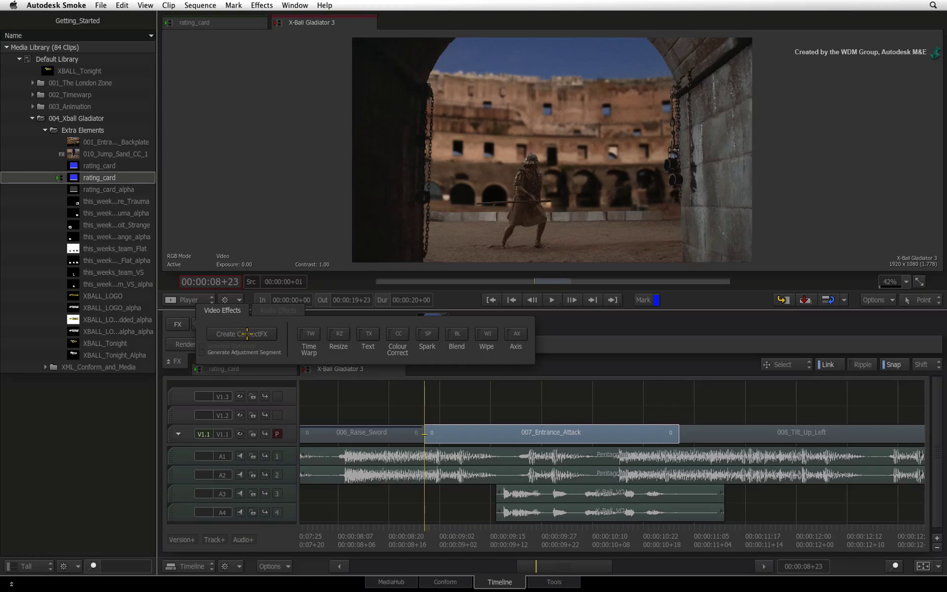
click(247, 333)
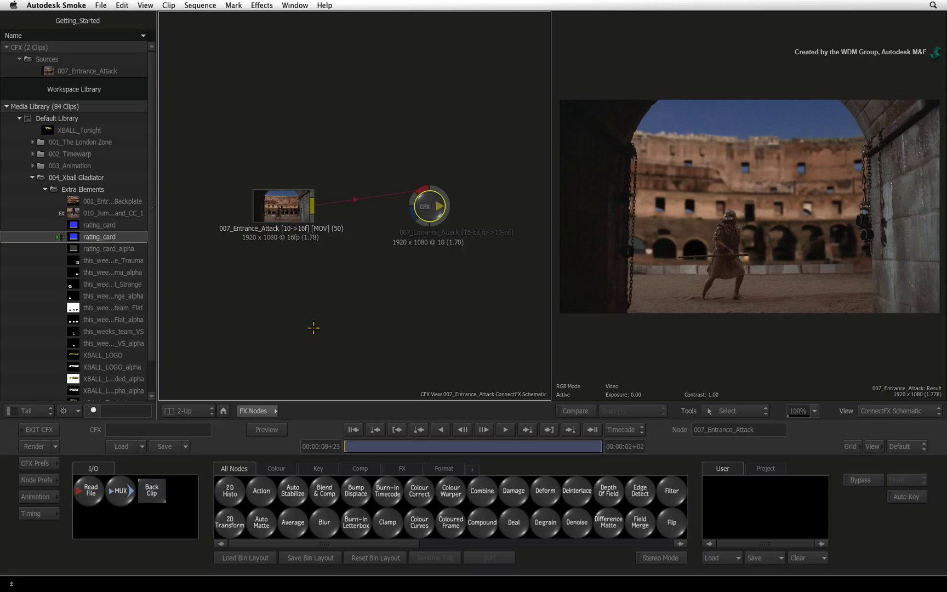
Spread the 007_Entrance_Attack source and output nodes apart and insert a Blur node into the connection between them
drag(295, 216, 232, 213)
drag(441, 199, 510, 199)
drag(327, 522, 349, 203)
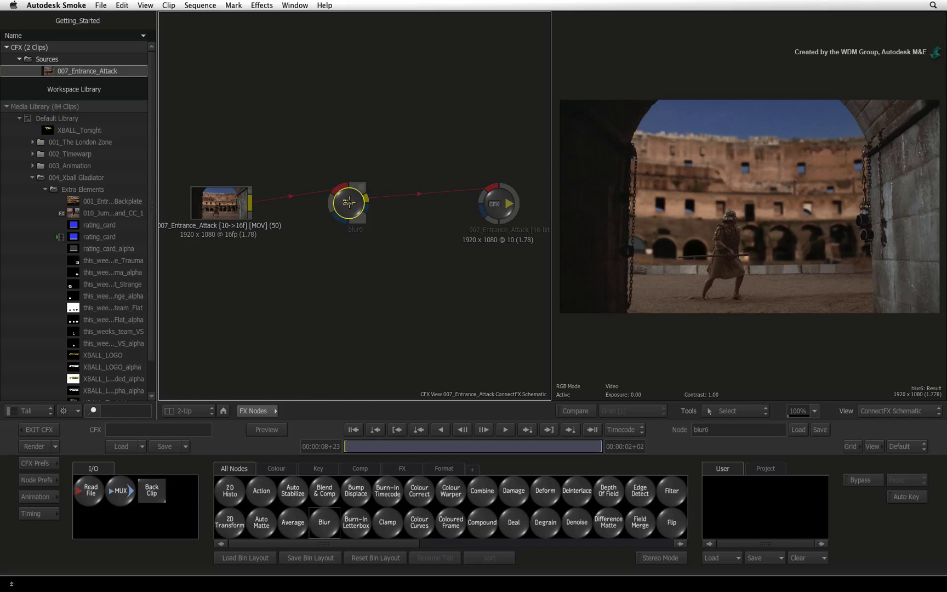
Set the Blur node's type to Radial with an amount of 9.00 and return to the FX nodes
click(350, 203)
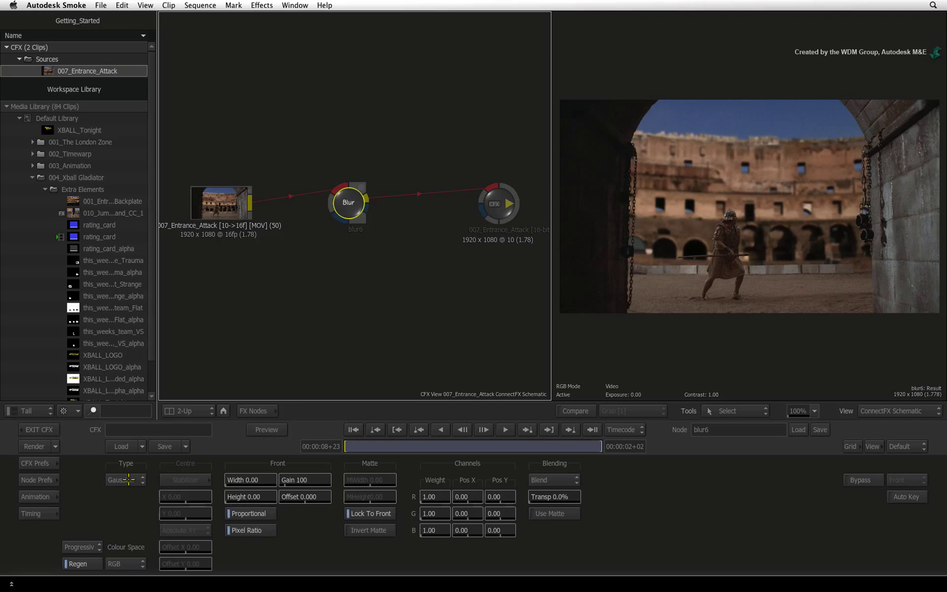
click(126, 480)
click(160, 447)
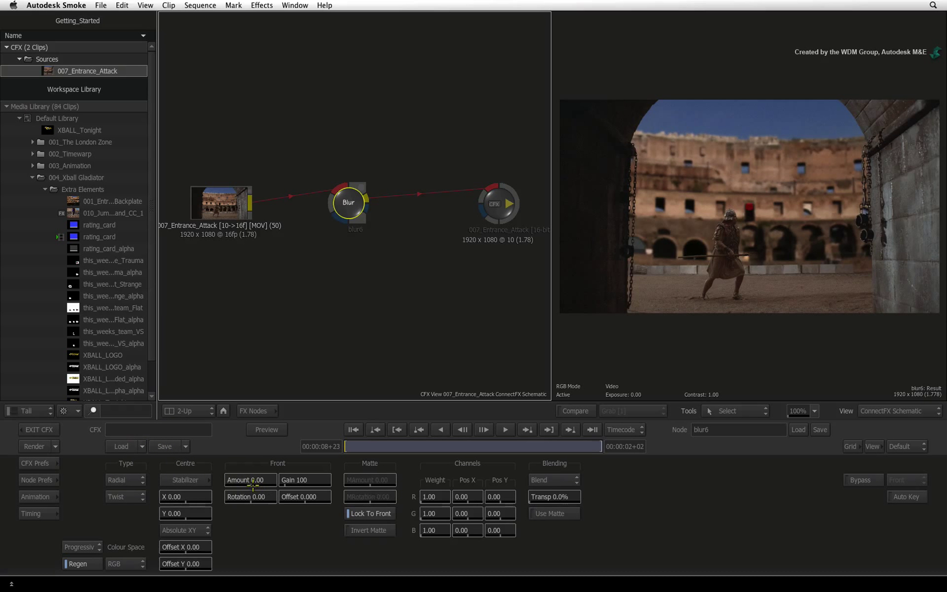
drag(245, 480, 252, 481)
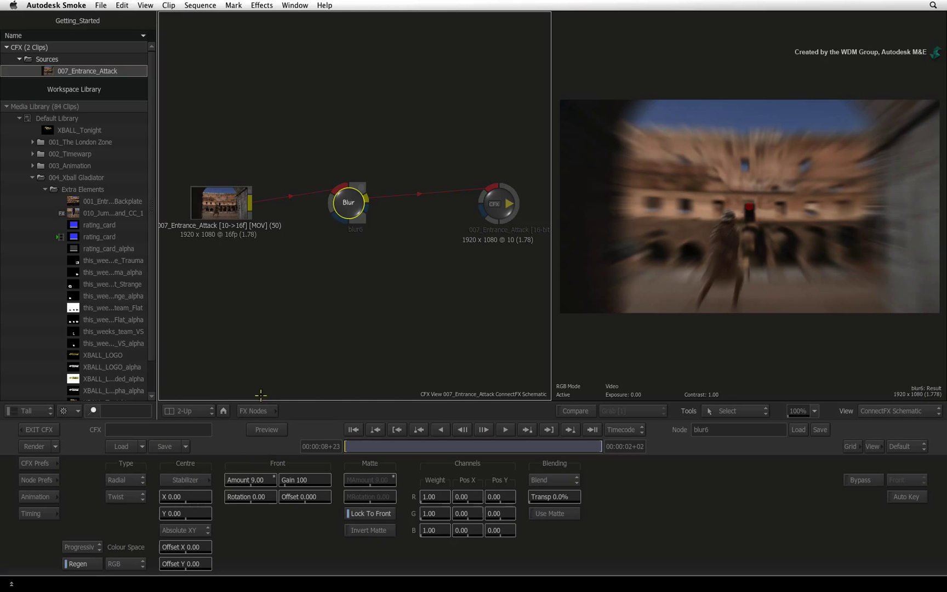
click(251, 410)
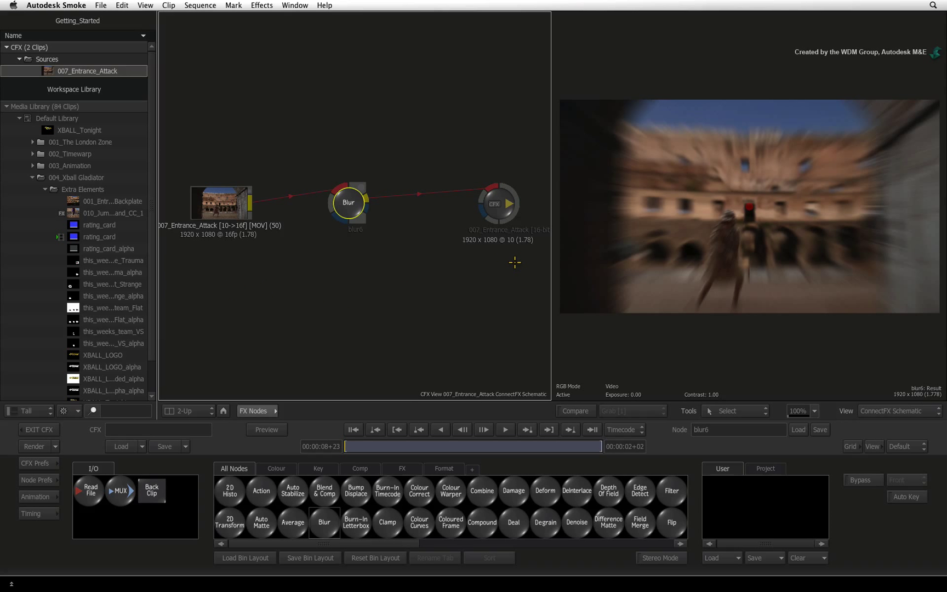
View the ConnectFX output node and compare it with the 007_Entrance_Attack source clip
click(498, 204)
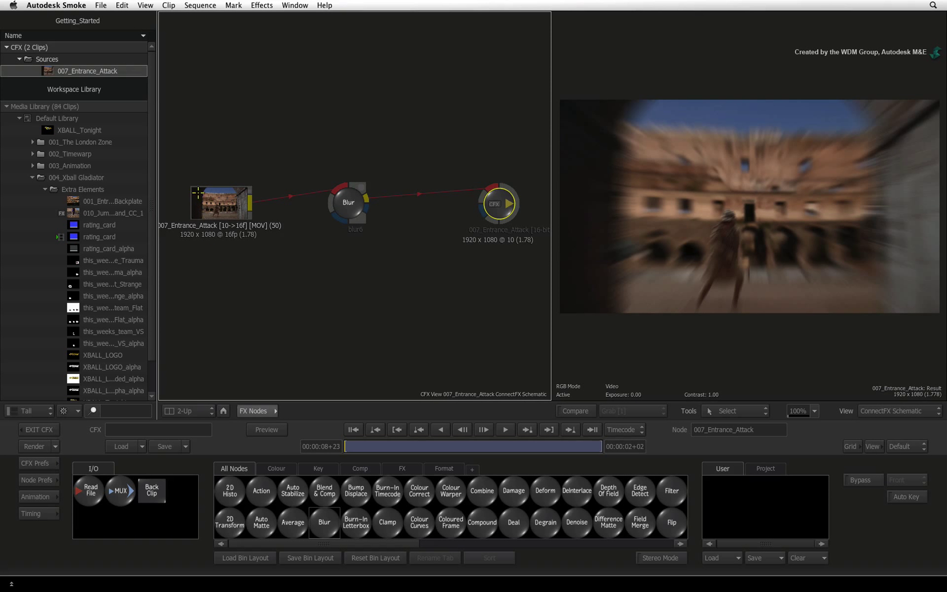
drag(223, 192, 235, 188)
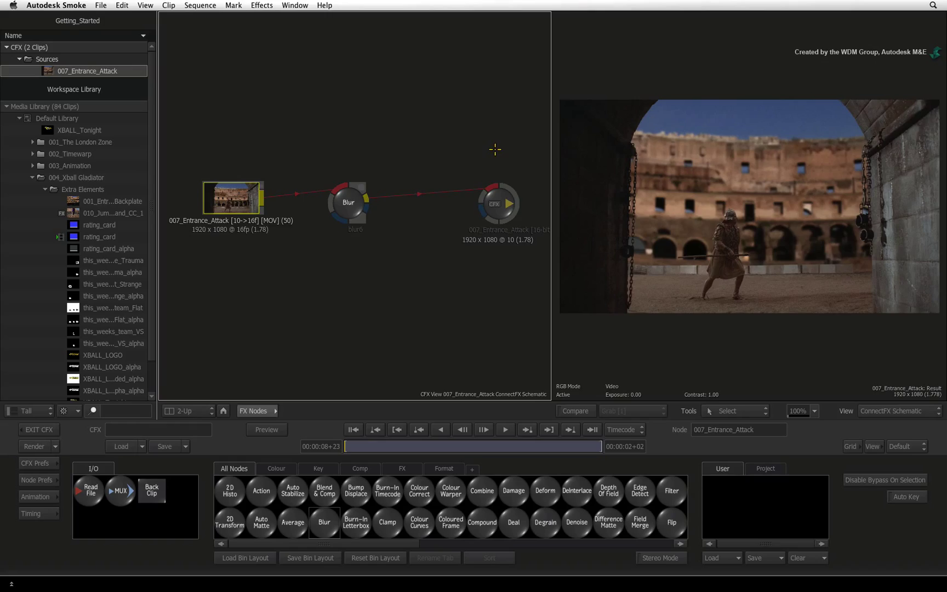
click(499, 190)
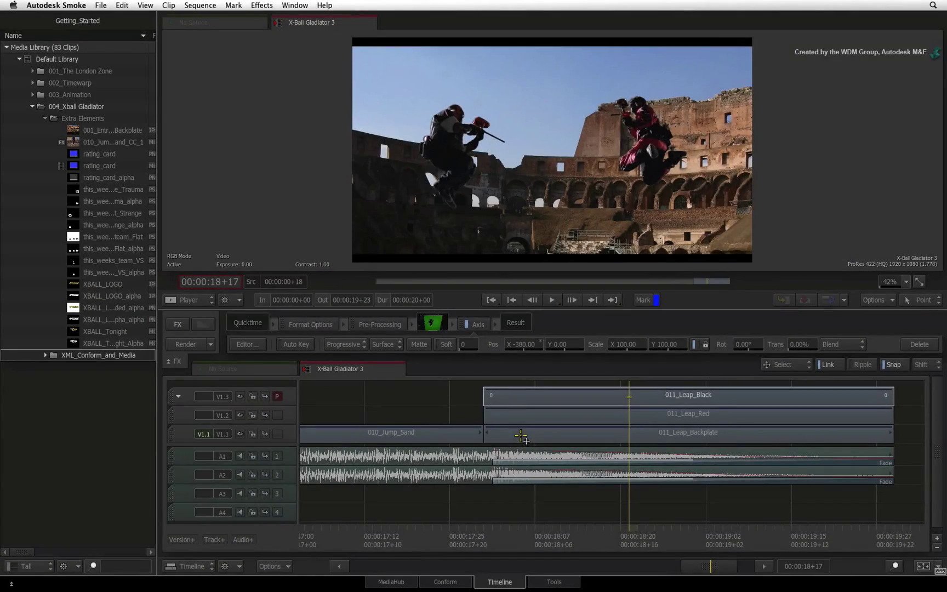
Create one ConnectFX setup from the stacked 011_Leap_Backplate, 011_Leap_Red and 011_Leap_Black segments
click(525, 430)
ctrl+click(526, 415)
ctrl+click(527, 397)
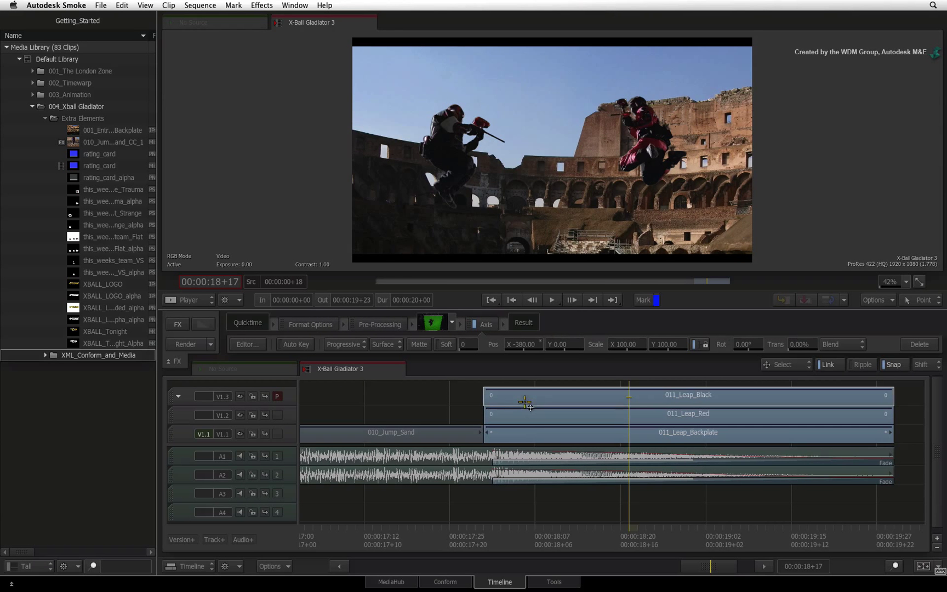
click(178, 325)
click(262, 332)
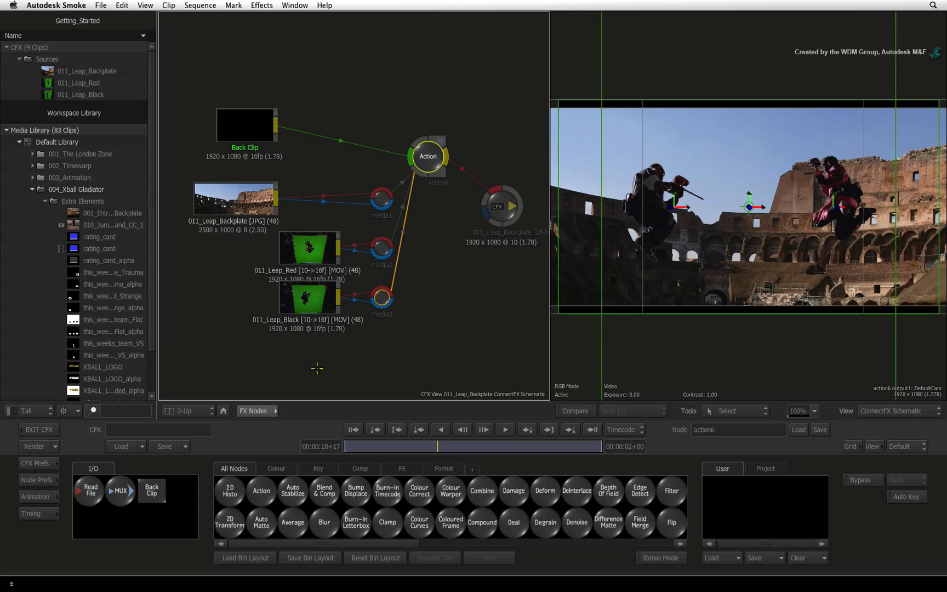
Line up the 011_Leap_Backplate clip with the other sources, view the Action composite, and move the output node beside Action
drag(235, 198, 302, 195)
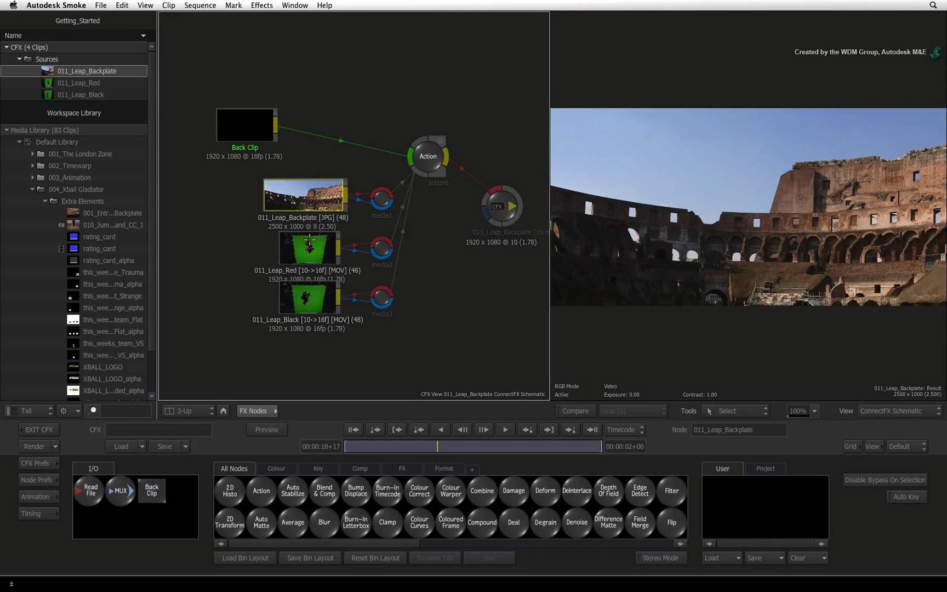
click(308, 296)
click(433, 163)
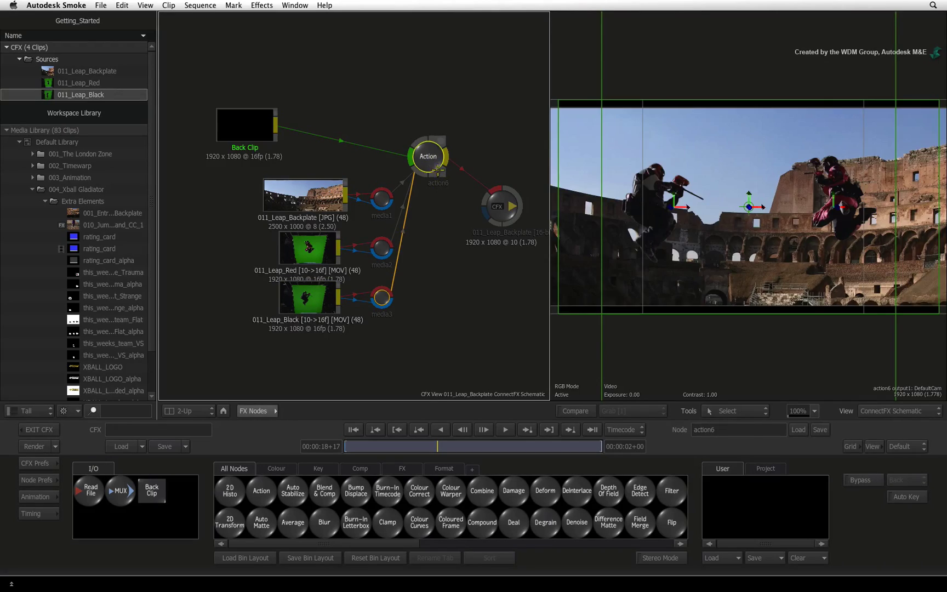
drag(499, 207, 506, 159)
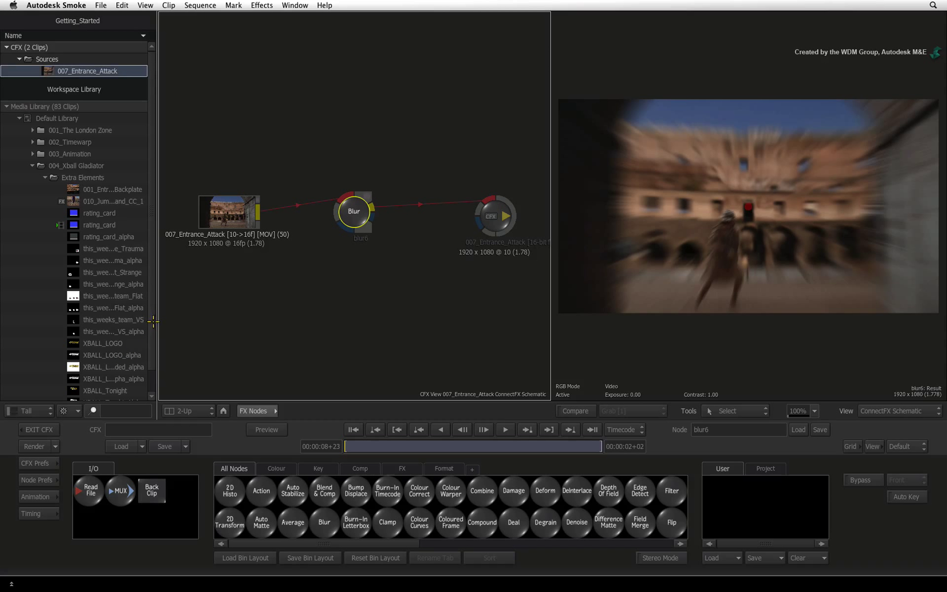
Add the XBALL_Tonight and XBALL_Tonight_Alpha clips to the 007_Entrance_Attack schematic and place them above and below the source clip
scroll(153, 320, down, 2)
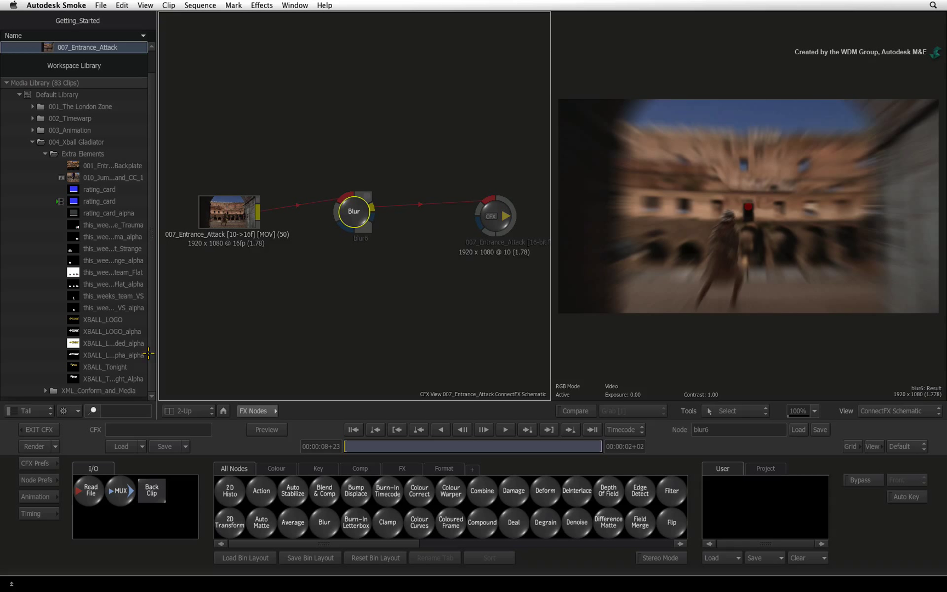
click(115, 366)
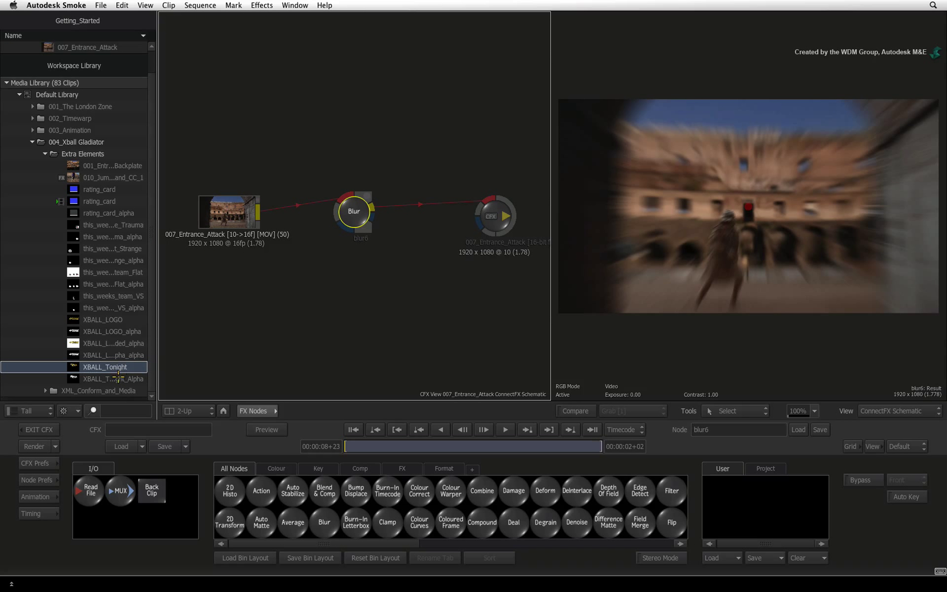
shift+click(118, 378)
drag(119, 378, 233, 297)
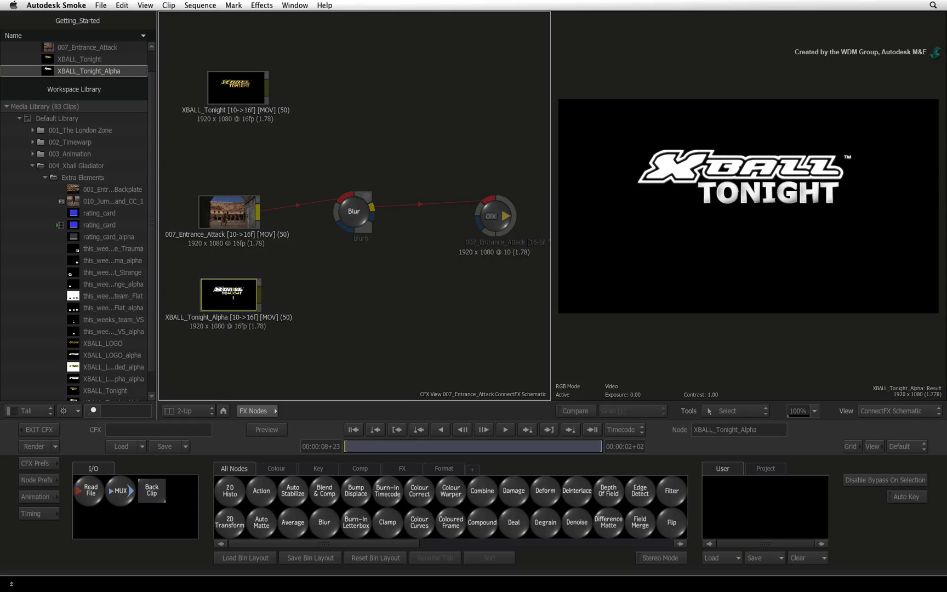
drag(242, 103, 237, 145)
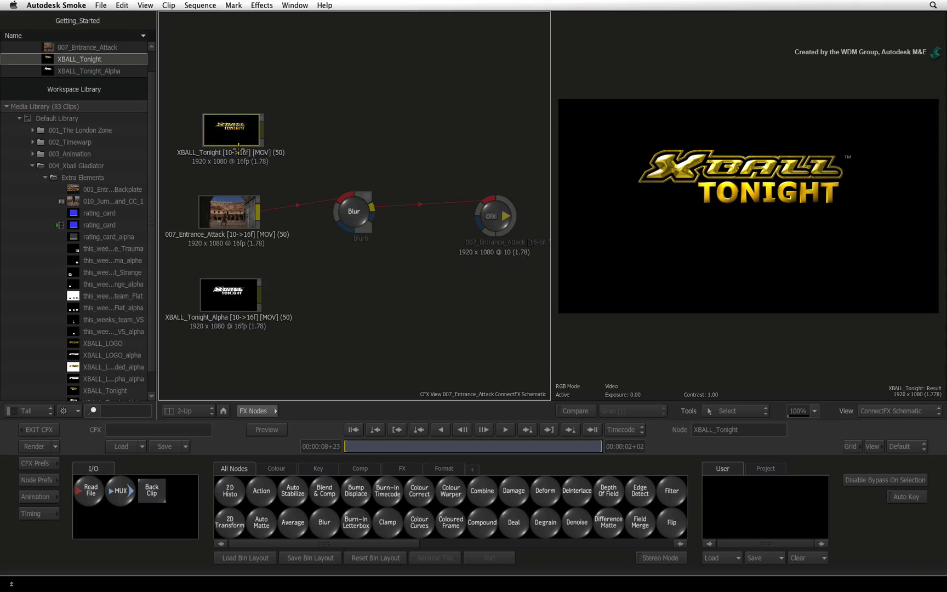
Copy XBALL_Tonight and XBALL_Tonight_Alpha from the CFX sources into the Default Library
scroll(149, 178, up, 2)
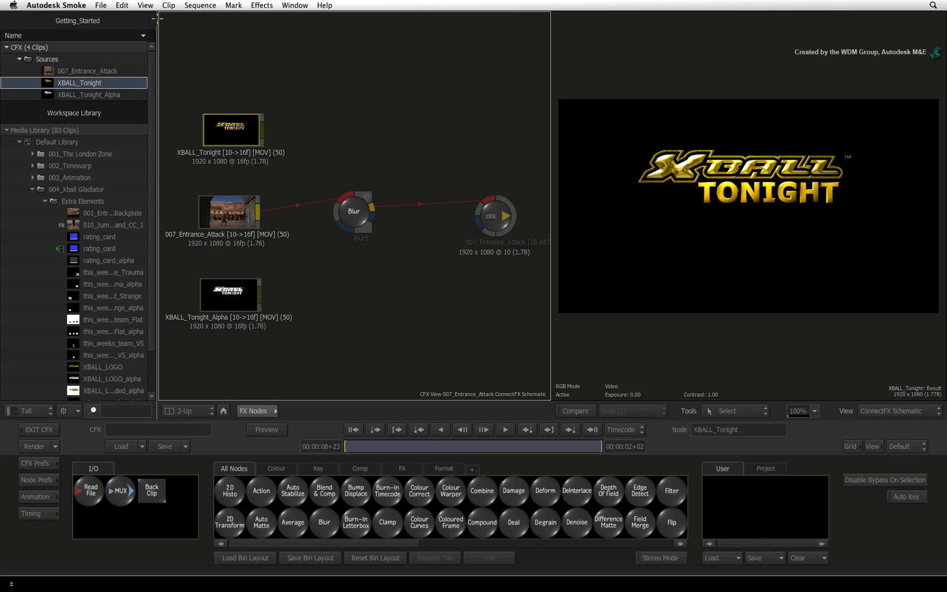
click(65, 48)
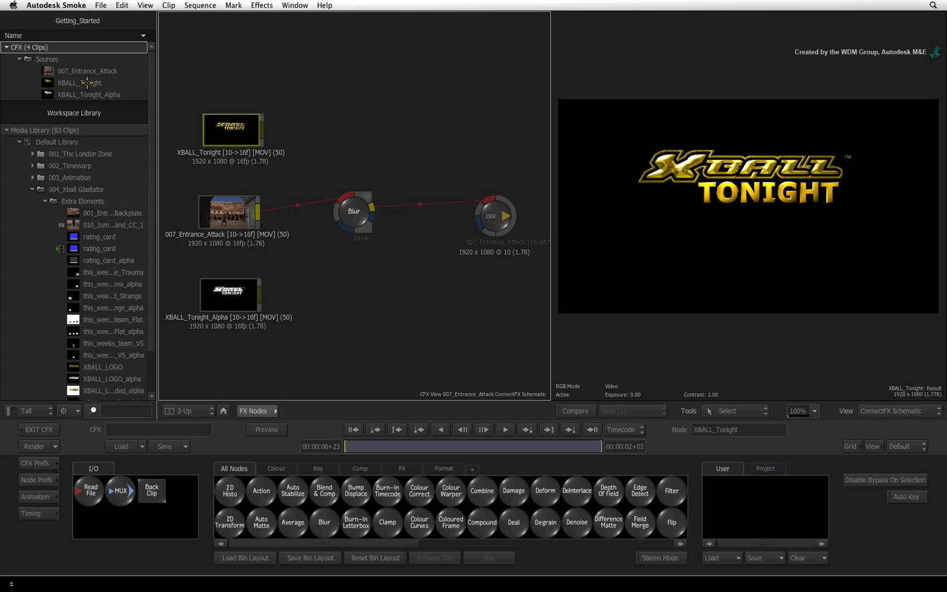
click(131, 82)
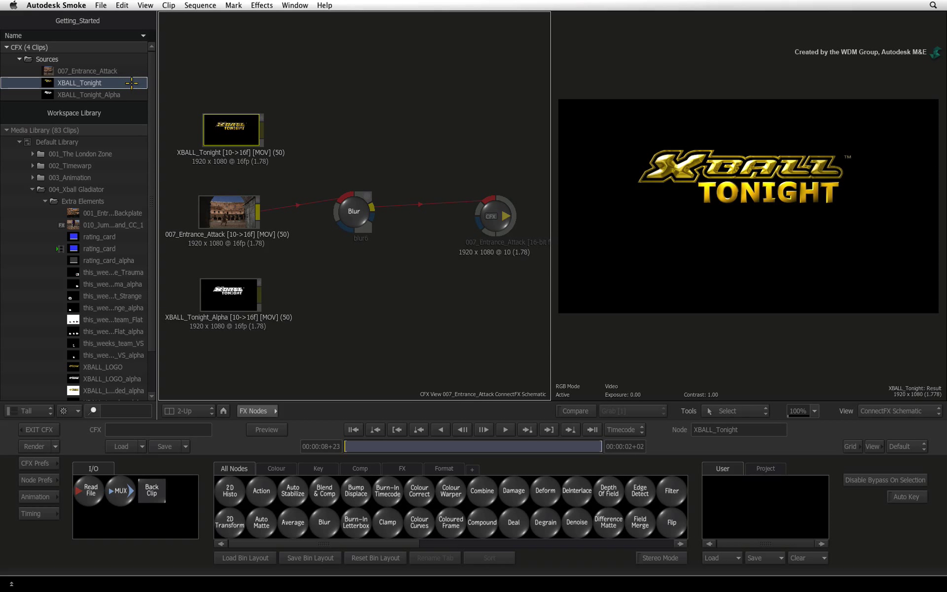
shift+click(132, 95)
drag(118, 83, 64, 140)
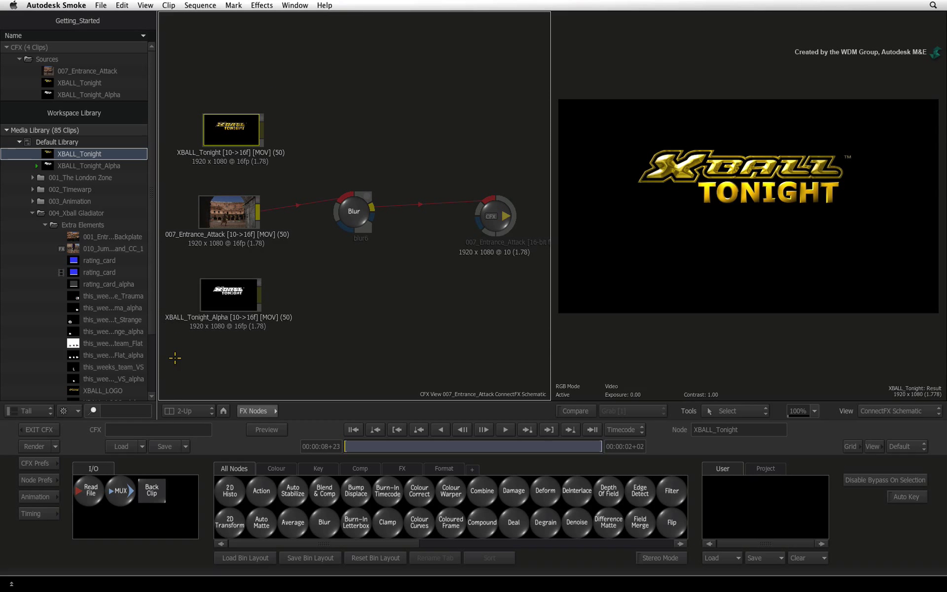
Hide the Media panel to enlarge the schematic and result viewports
click(44, 410)
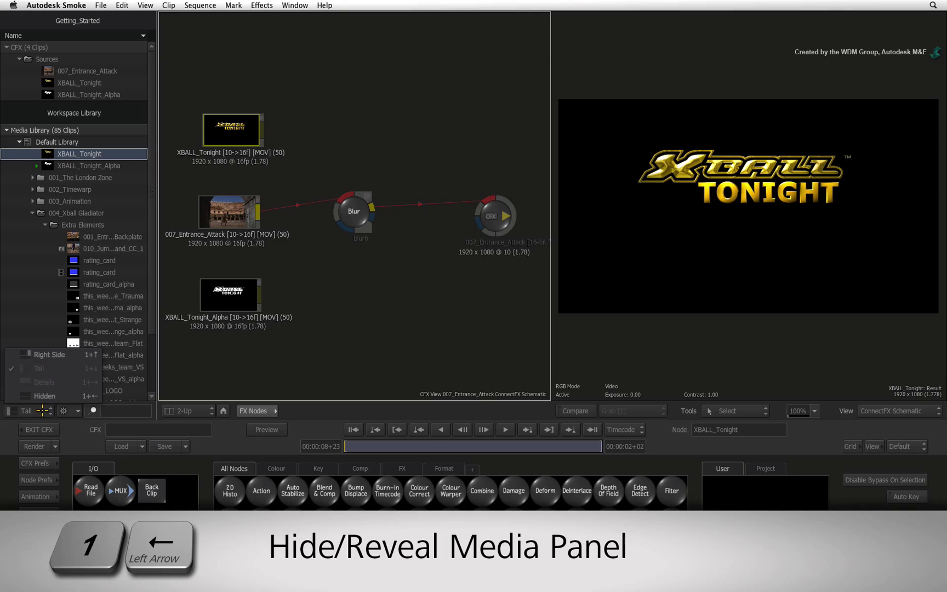
click(46, 395)
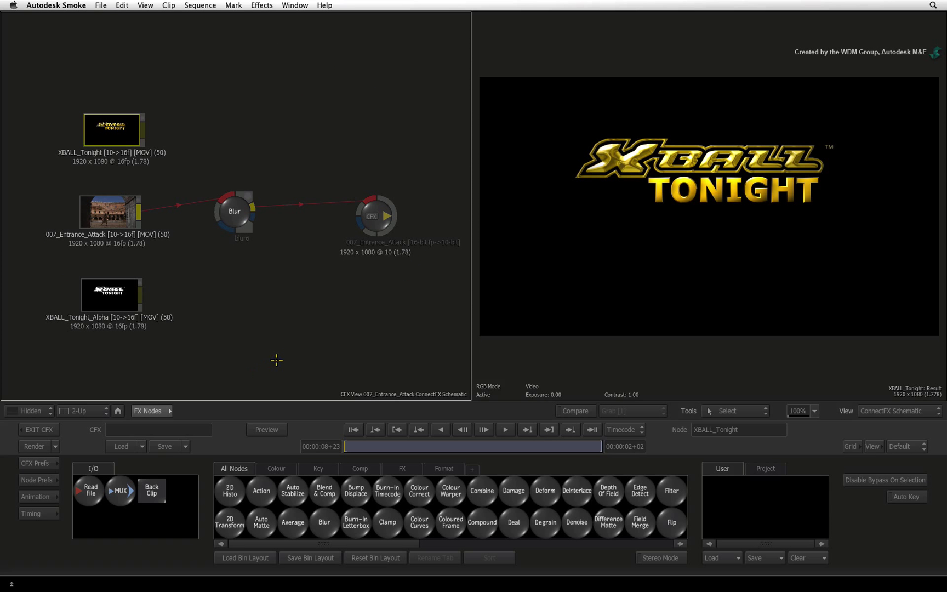
View the results of the Blur, 007_Entrance_Attack source and output nodes, and examine the available view options
click(631, 360)
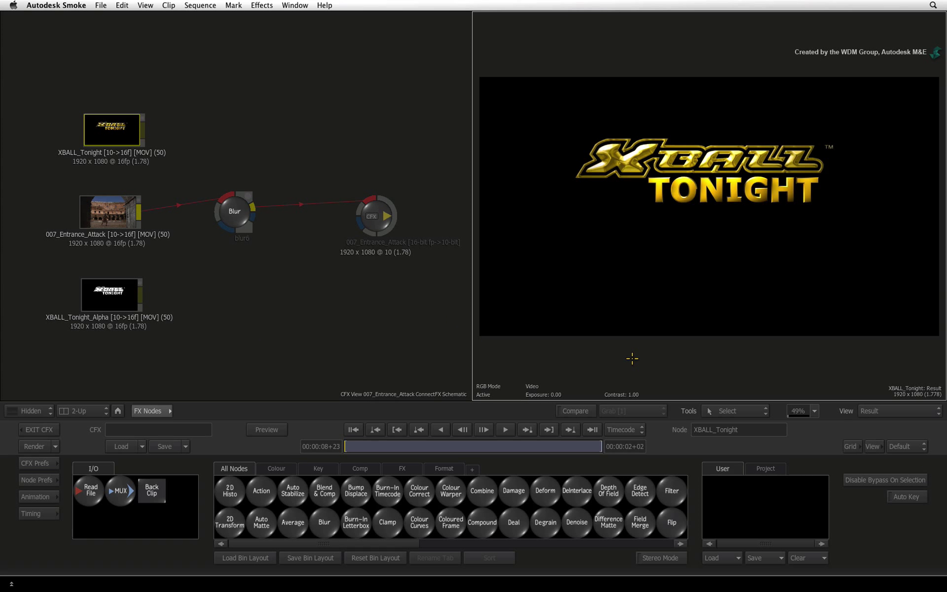
click(235, 212)
click(112, 219)
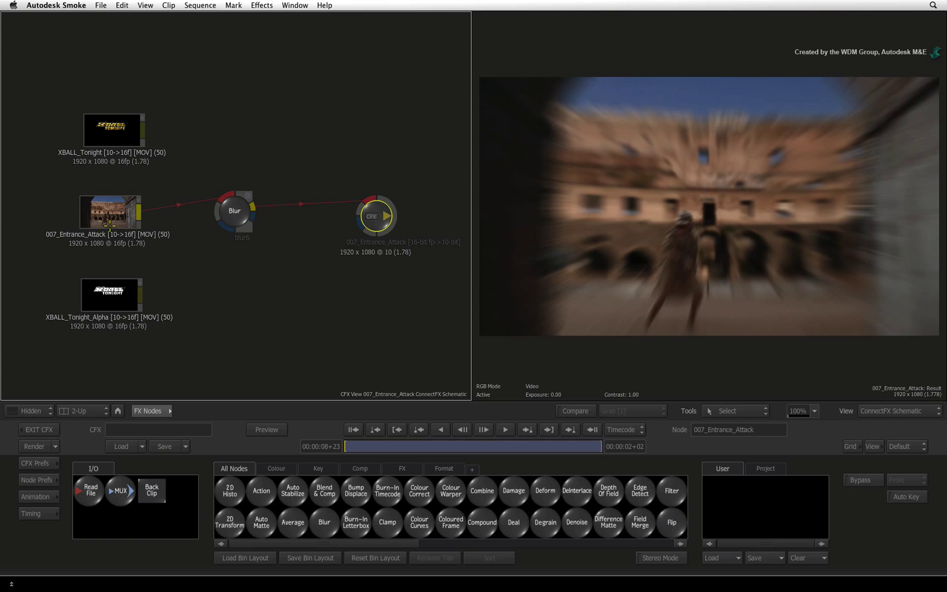
click(372, 211)
click(865, 411)
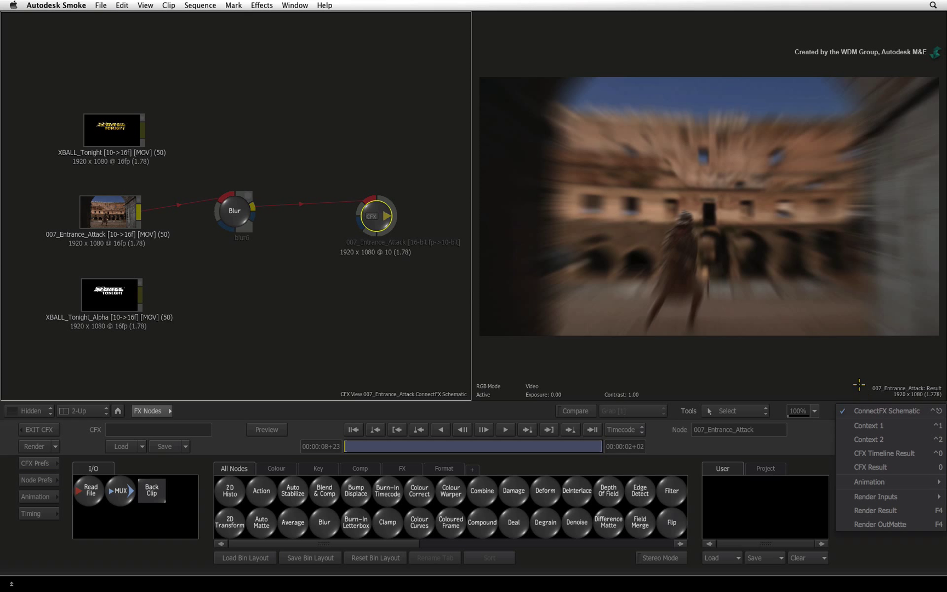
Switch to the 3-Up Split layout and show the 007_Entrance_Attack source beside the CFX Result
click(105, 410)
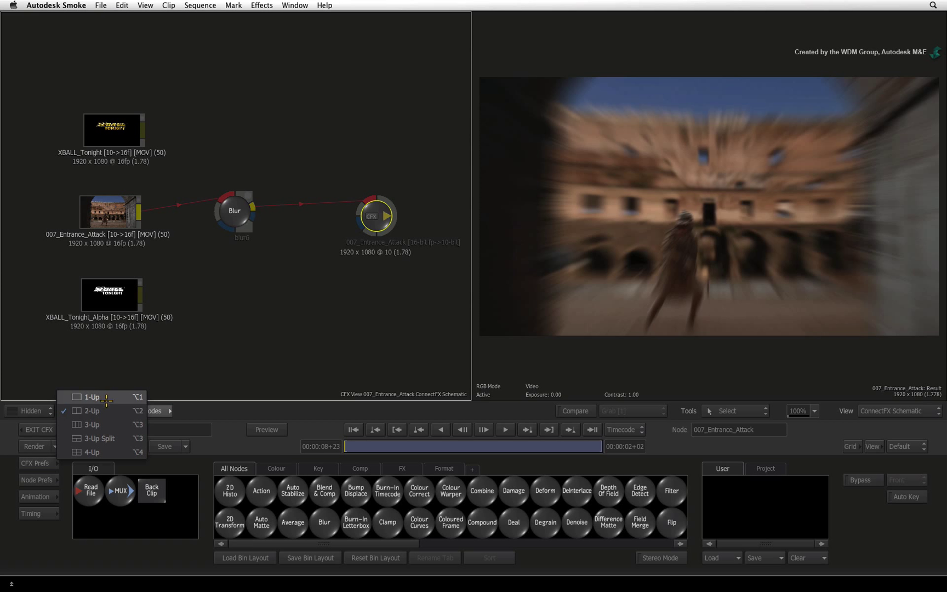
click(107, 438)
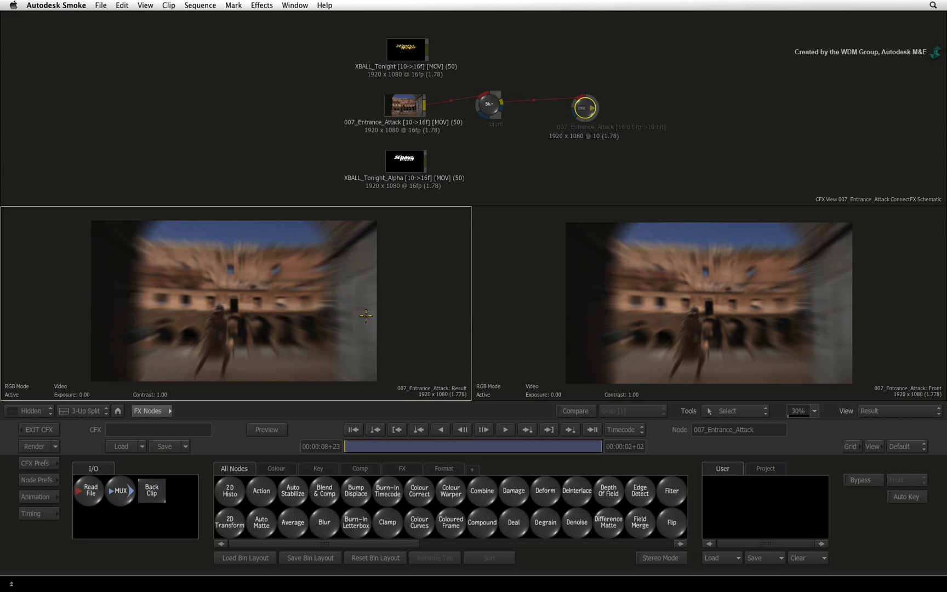
click(406, 116)
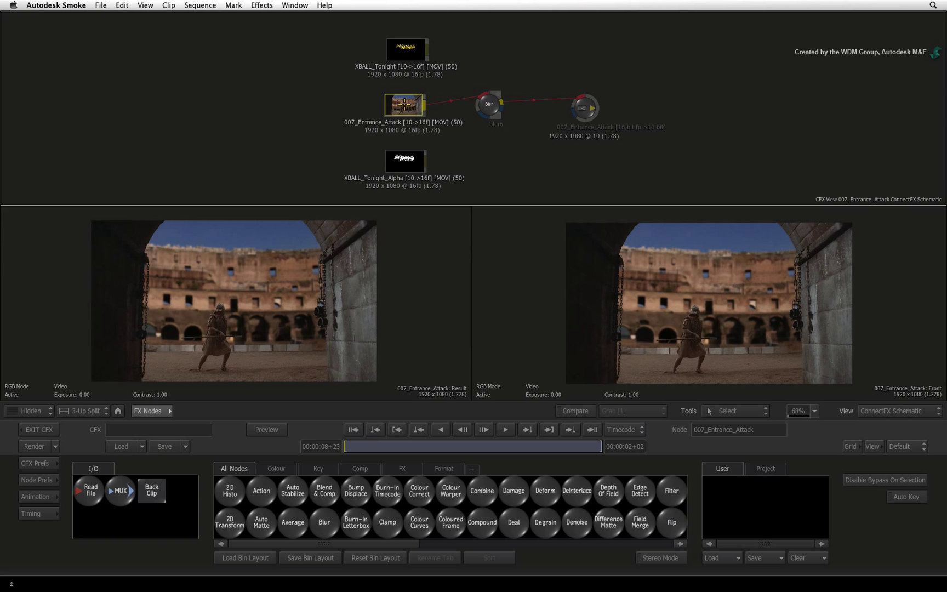
click(615, 314)
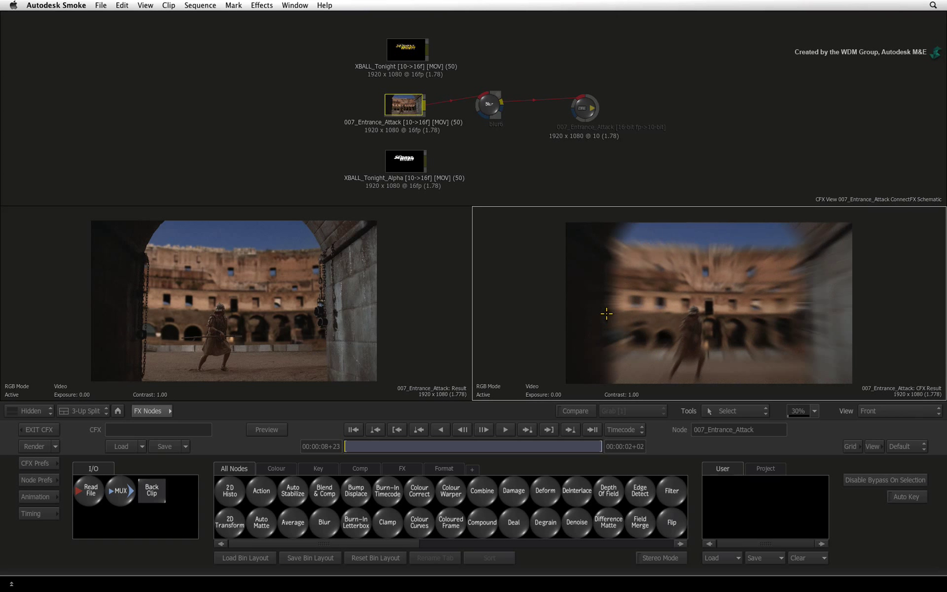
click(914, 411)
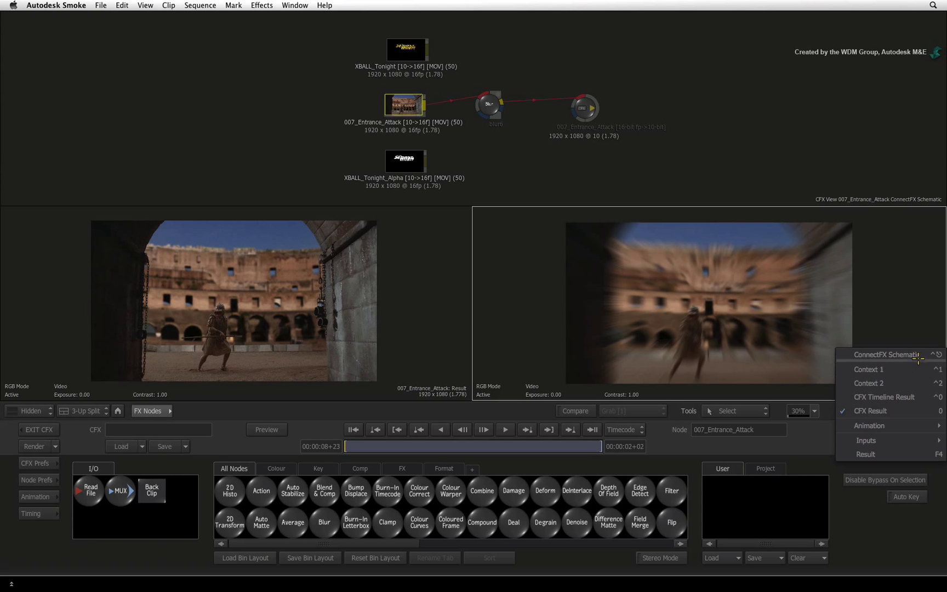
click(891, 312)
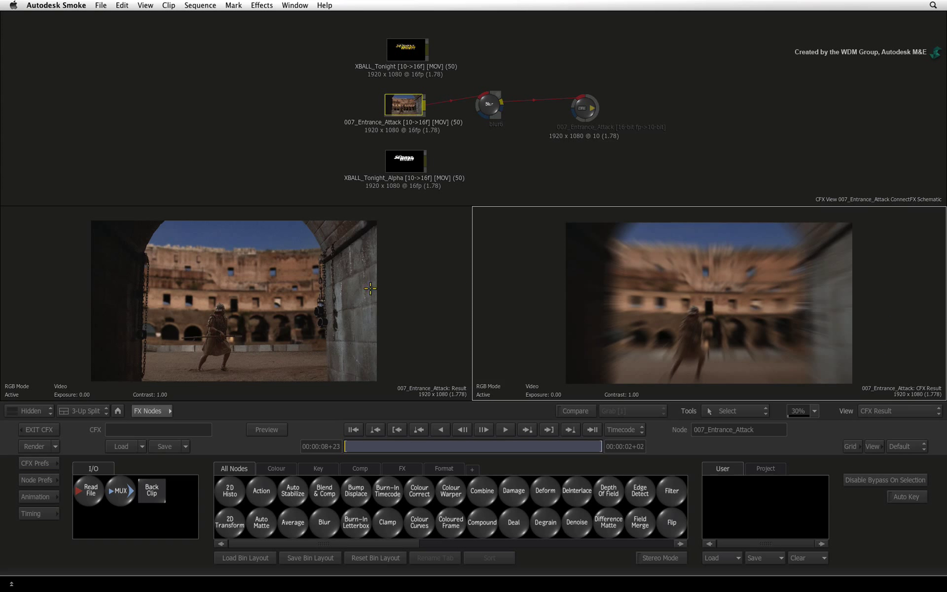
Examine the available viewport layouts, the view choices for the result viewport, and the tools offered for the result and schematic viewports
click(101, 410)
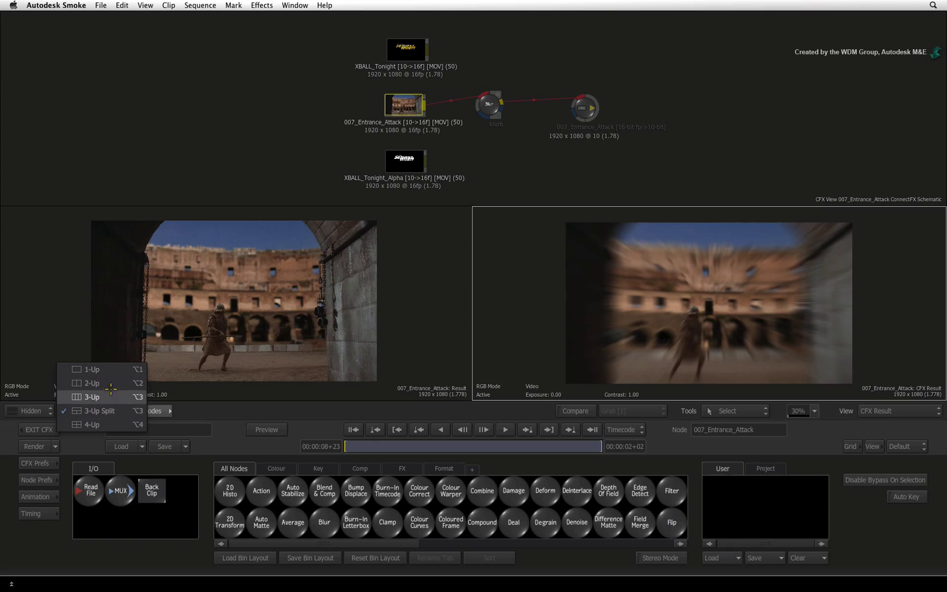
click(106, 339)
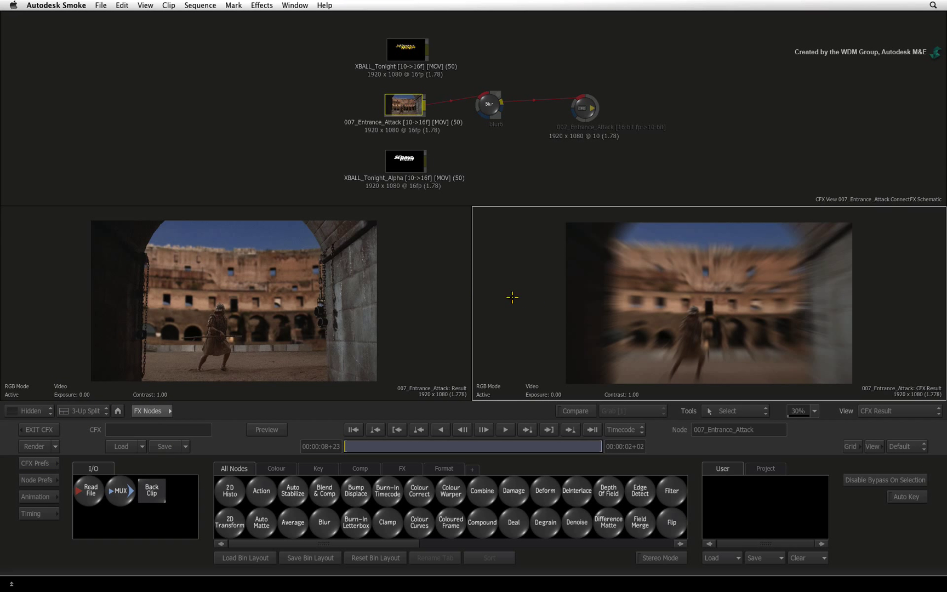
click(896, 411)
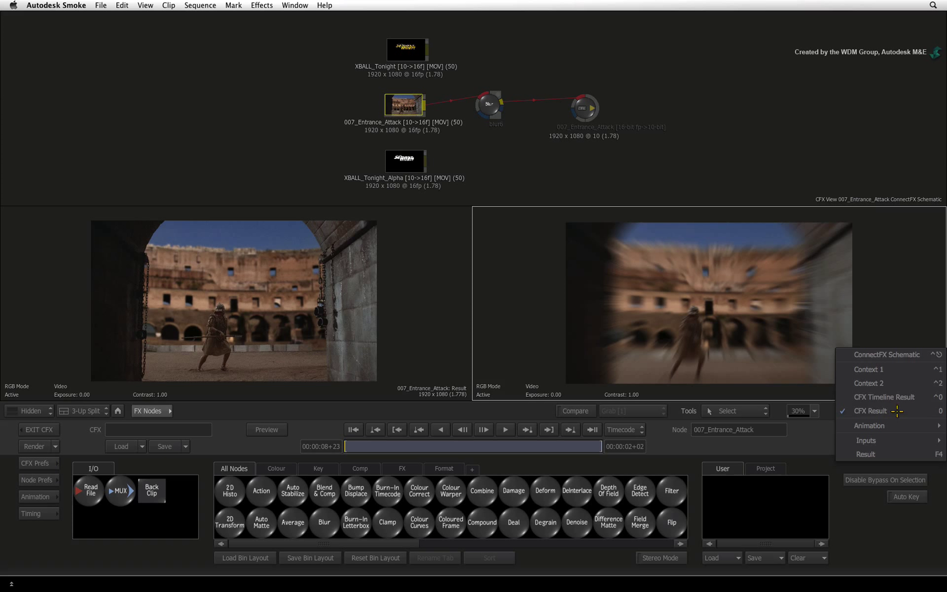
click(885, 304)
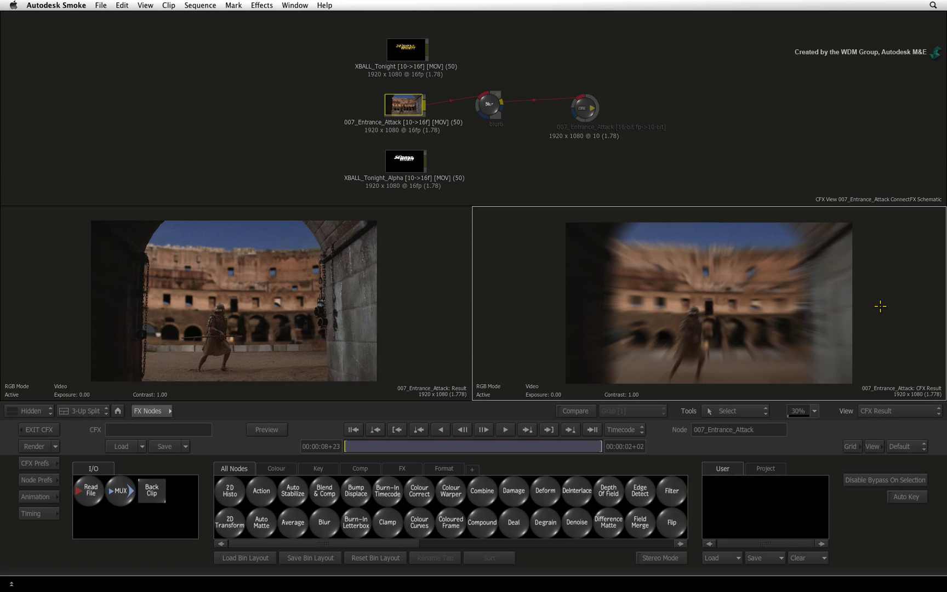
click(762, 411)
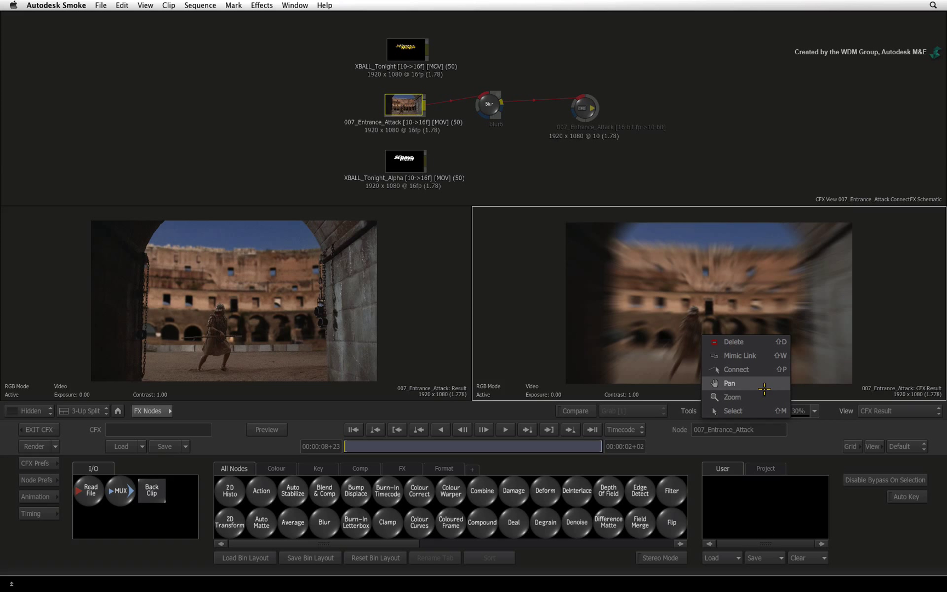
click(737, 97)
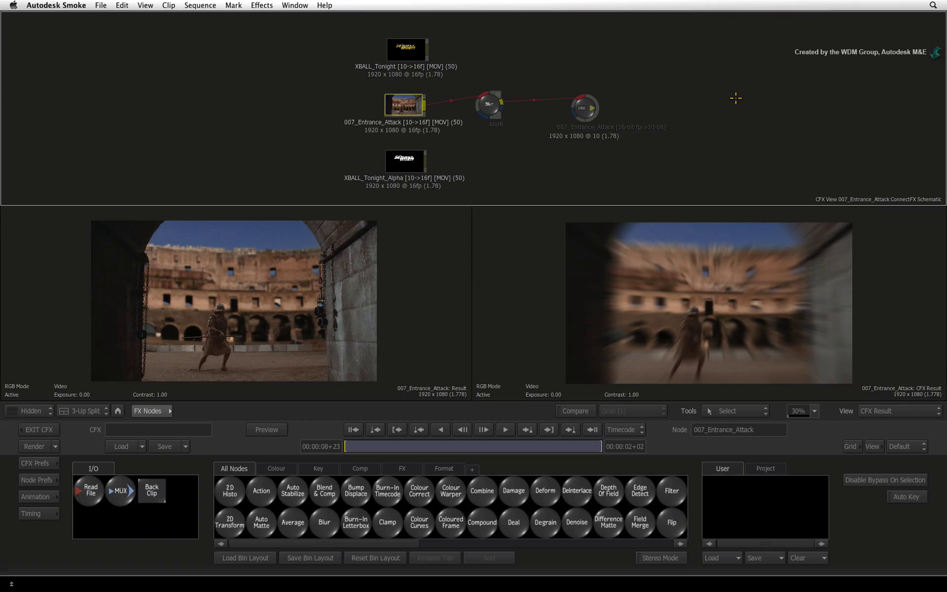
click(757, 410)
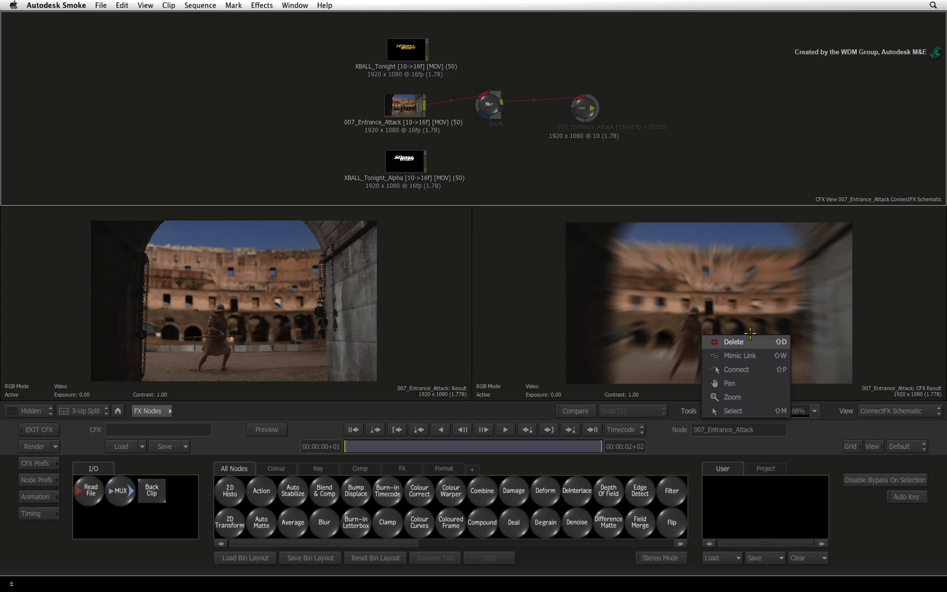
click(756, 410)
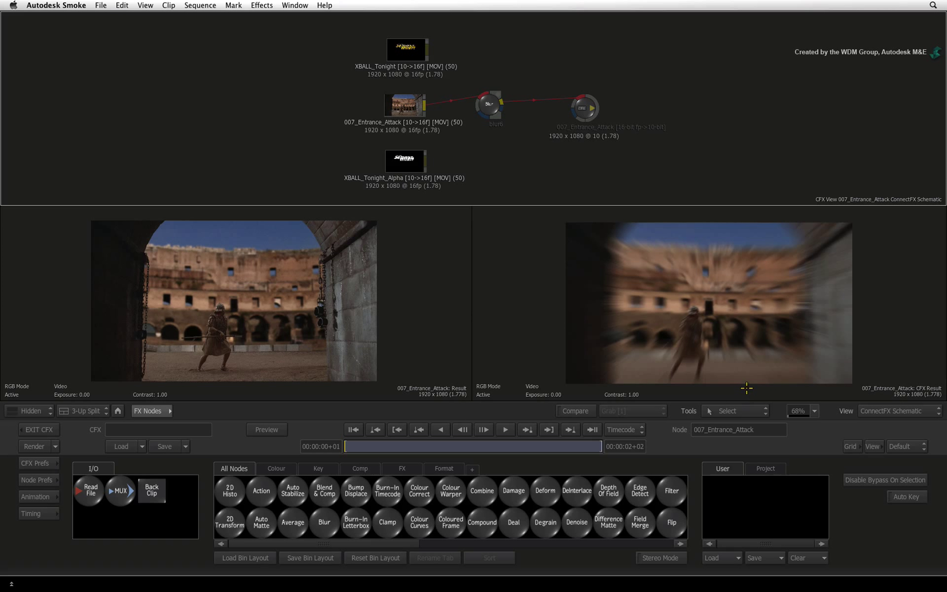
Return to the 2-Up layout with the schematic at its home view, and check where the keyboard shortcuts are found
click(118, 411)
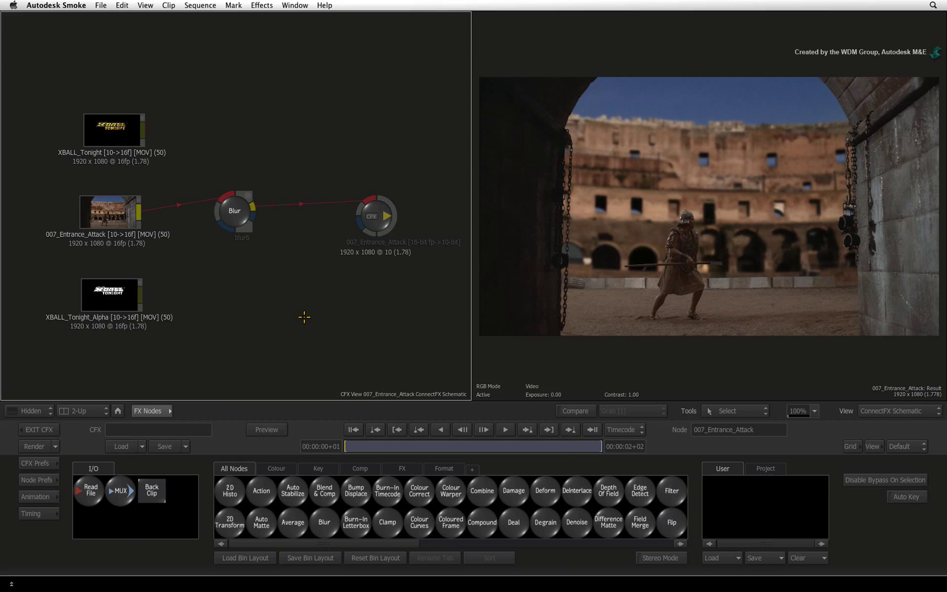
click(59, 5)
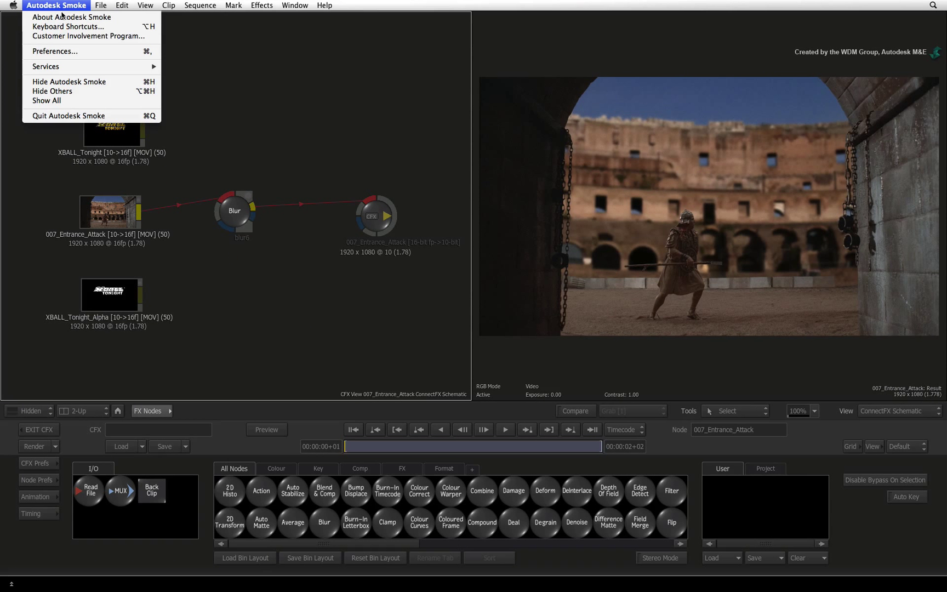
click(14, 55)
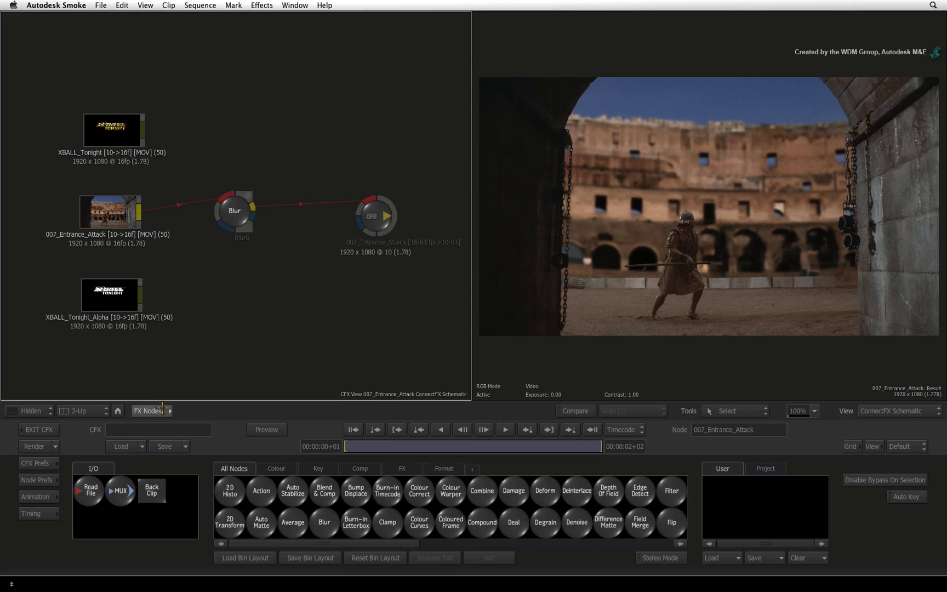
View the 007_Entrance_Attack source and the Blur node, and display the Blur node's parameters
click(238, 211)
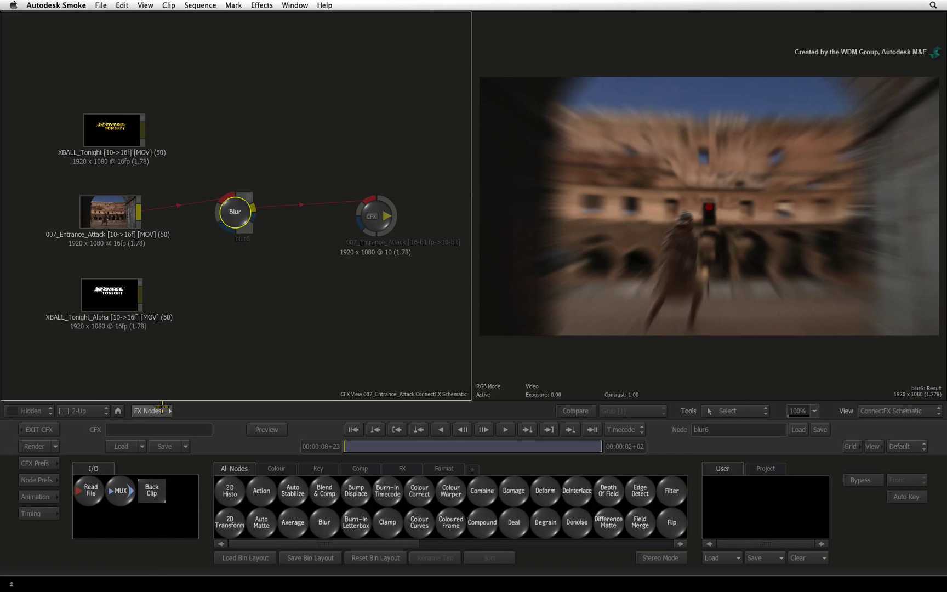
click(162, 408)
click(117, 218)
click(219, 205)
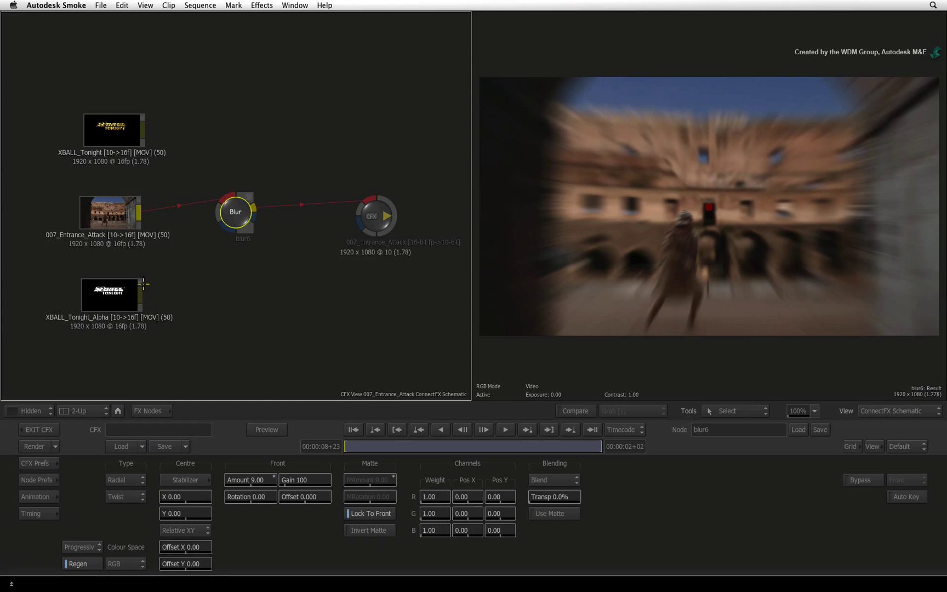
Filter the FX nodes to those starting with C and add a Colour Correct node below the Blur in the schematic
click(153, 410)
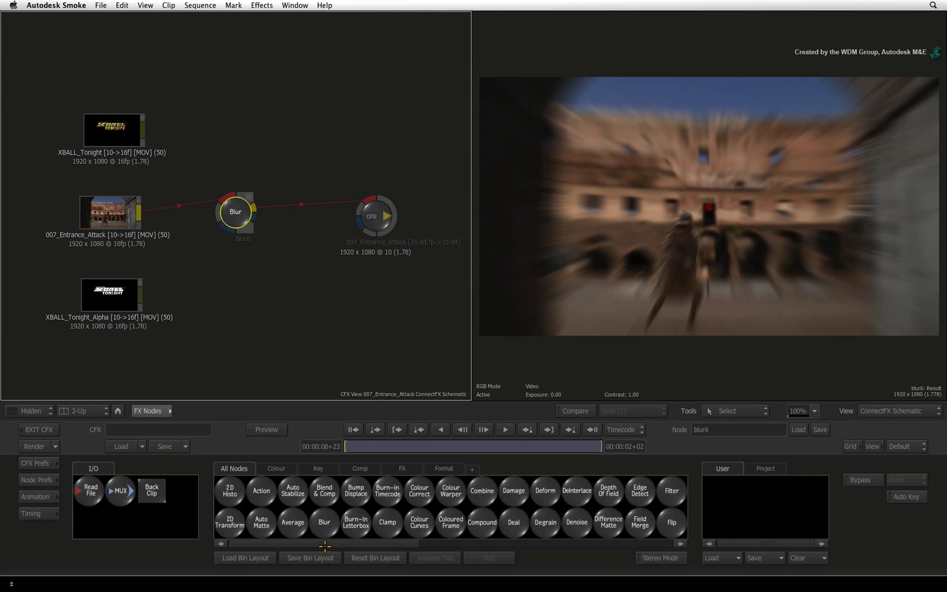
mouse_move(325, 546)
mouse_down()
mouse_move(496, 542)
mouse_move(324, 543)
mouse_up()
key(c)
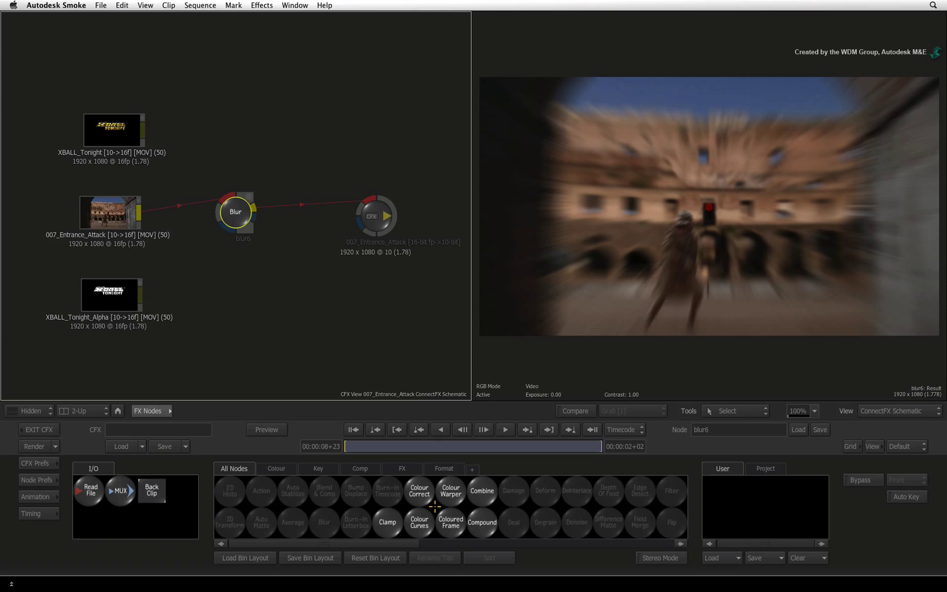
drag(419, 490, 302, 291)
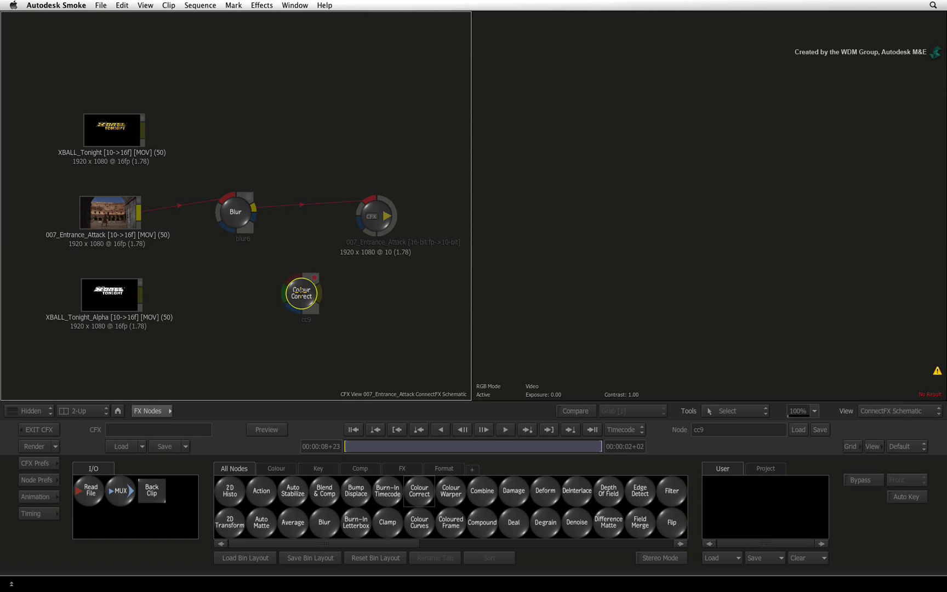
drag(301, 292, 302, 296)
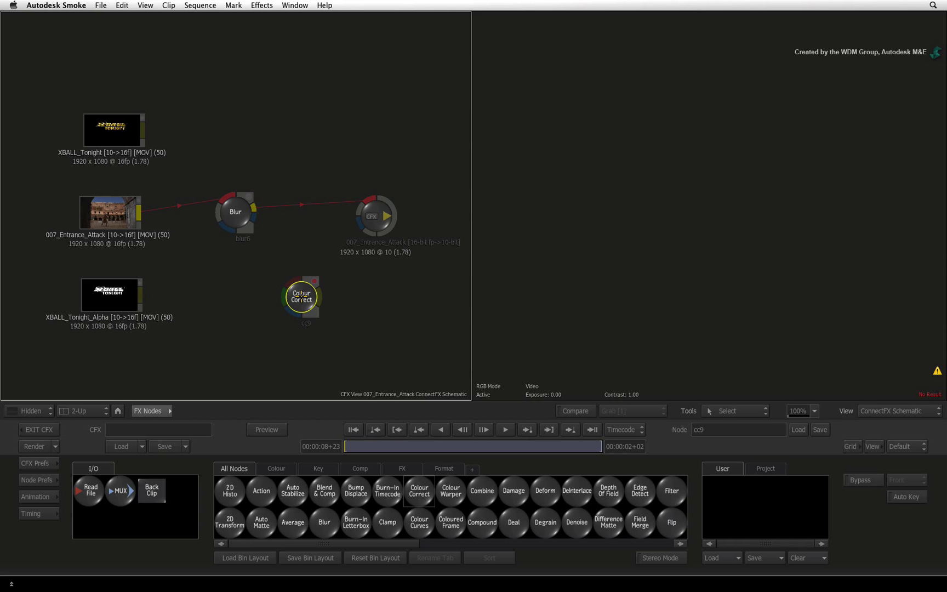
Insert the Colour Correct node into the connection between Blur and the CFX output, spacing out the nodes
drag(301, 297, 305, 206)
drag(235, 213, 190, 214)
drag(312, 206, 280, 213)
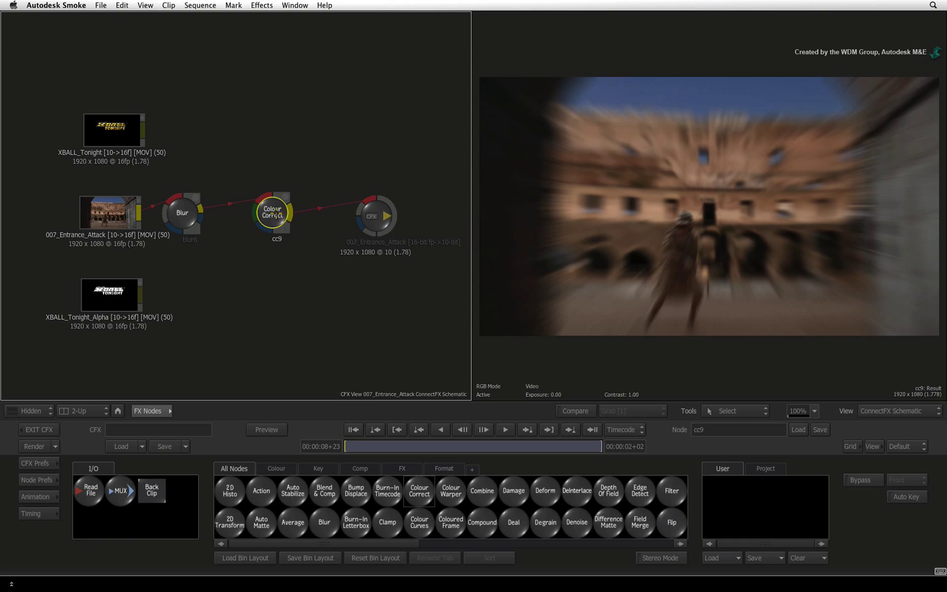
Nudge the Colour Correct node and enable Auto Insert in the ConnectFX schematic preferences
click(36, 463)
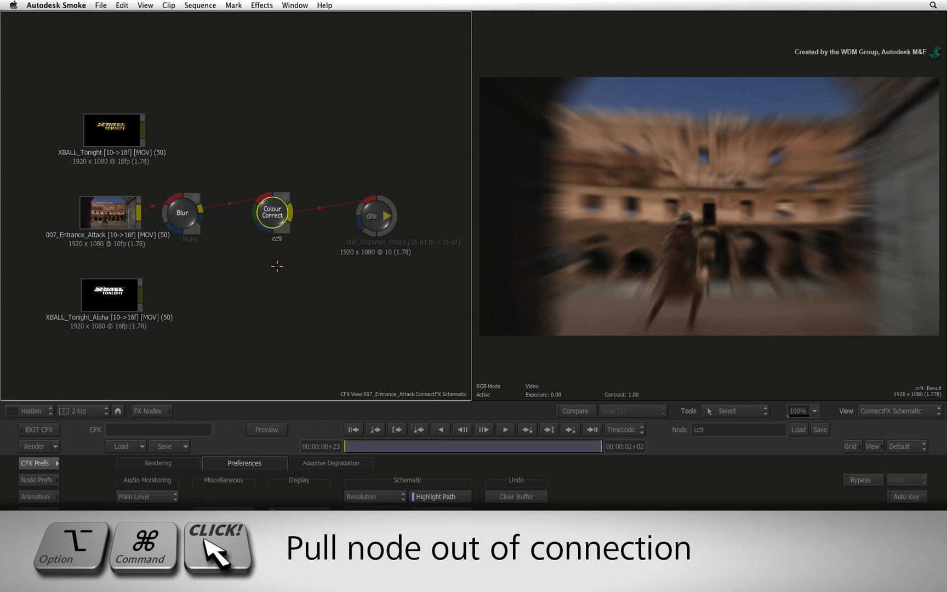
mouse_move(272, 217)
mouse_down()
mouse_move(277, 279)
mouse_move(280, 212)
mouse_up()
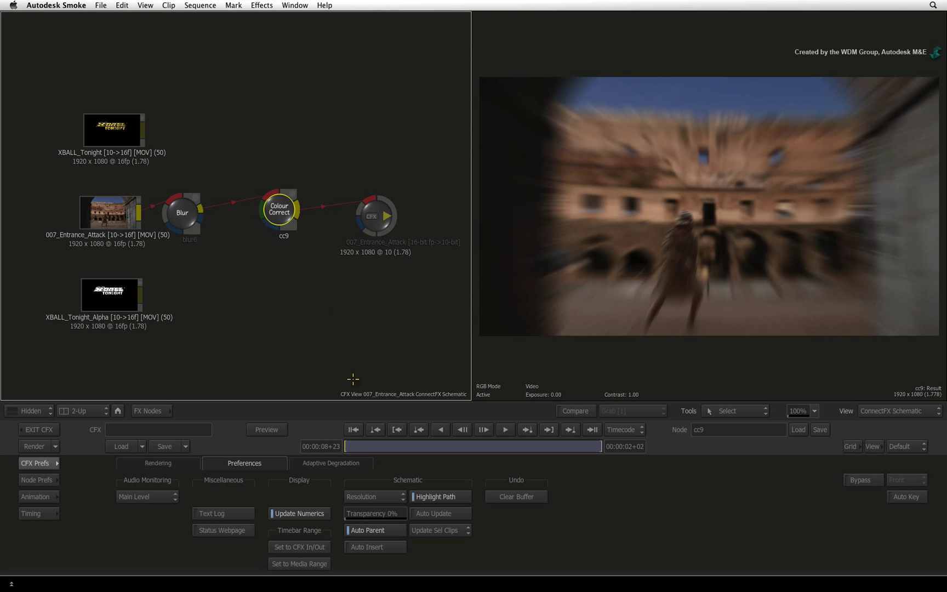
click(371, 546)
click(40, 478)
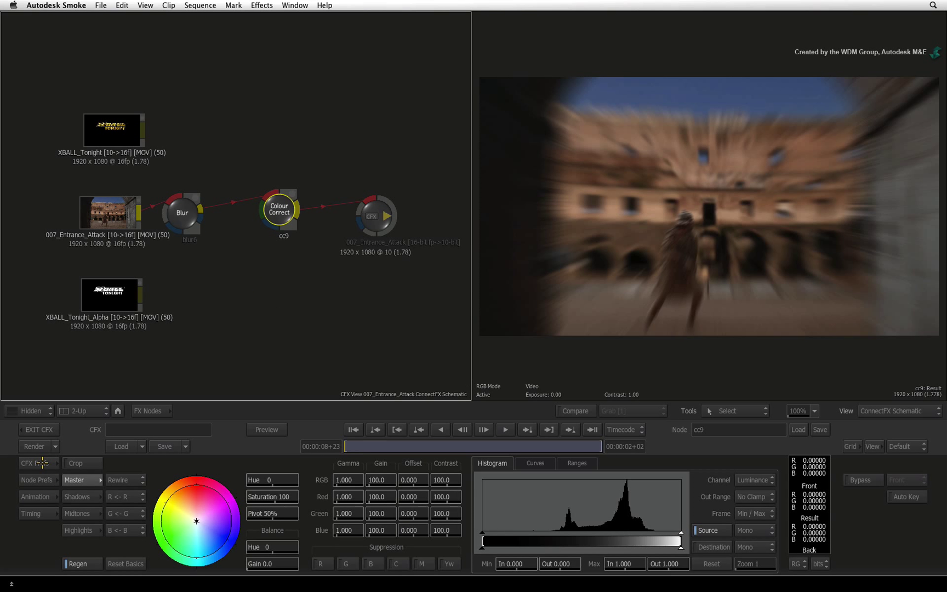
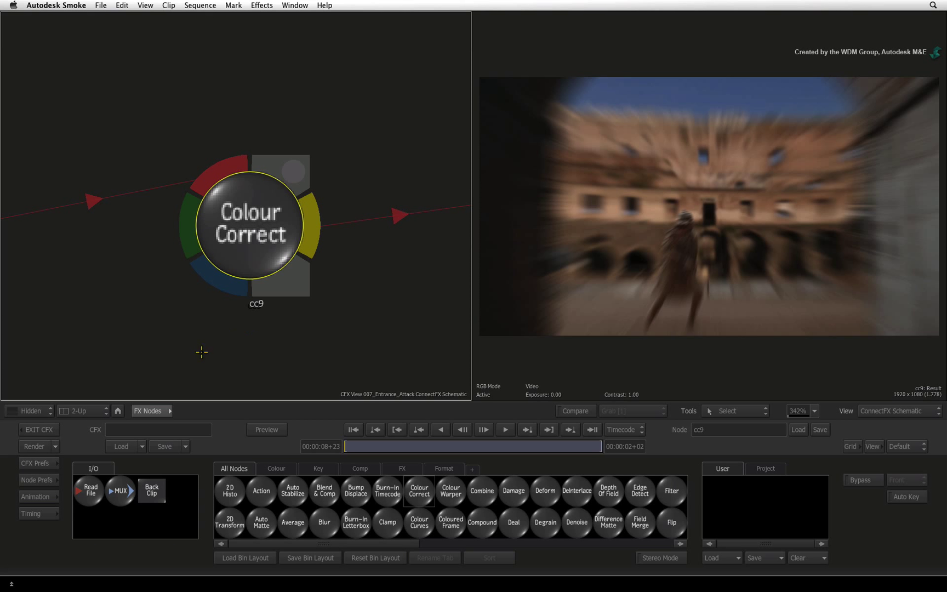
Reset the schematic view and examine the Colour Correct controls and the Basic, Resize and RGB LUT settings of the 007_Entrance_Attack source
click(118, 409)
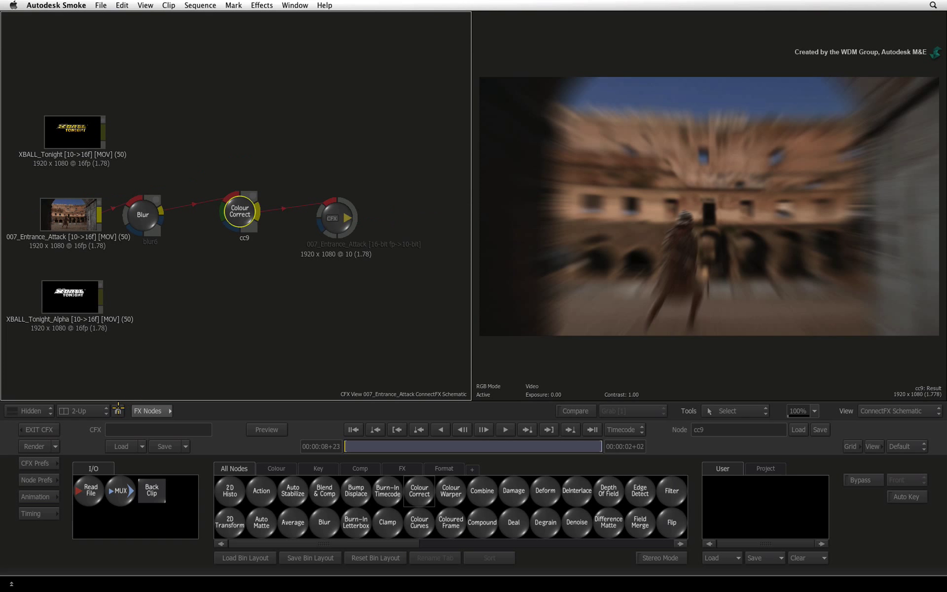
double_click(242, 212)
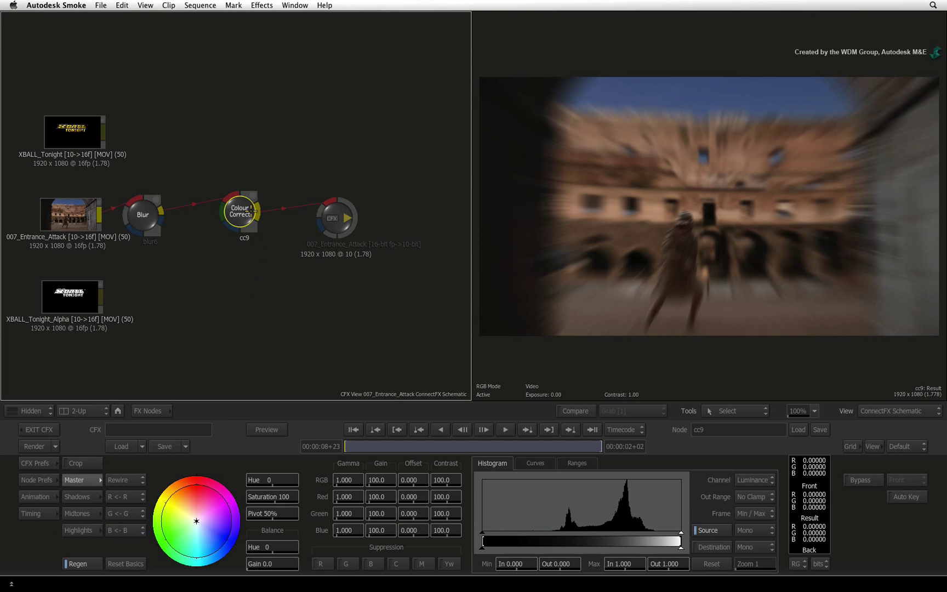
click(74, 214)
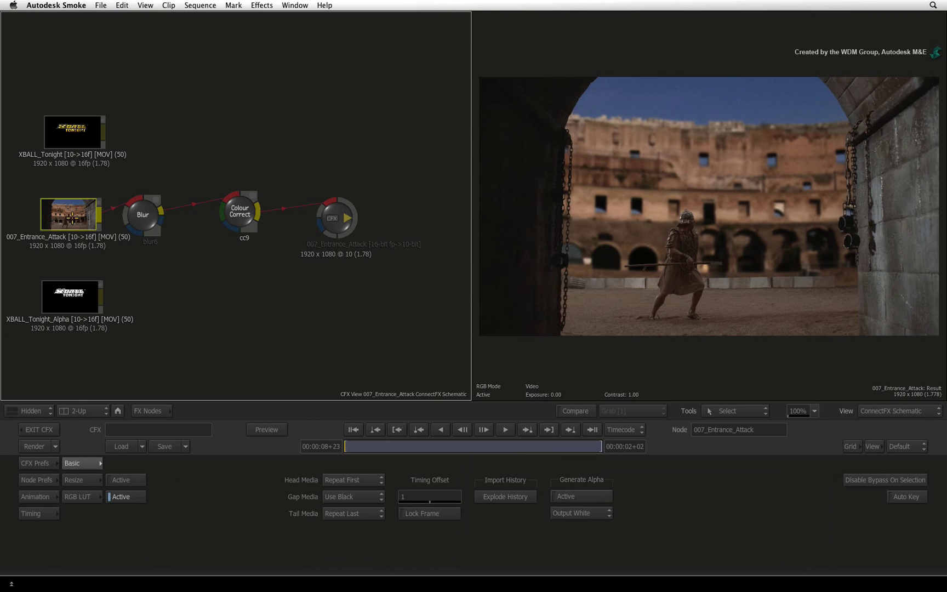
click(82, 479)
click(85, 497)
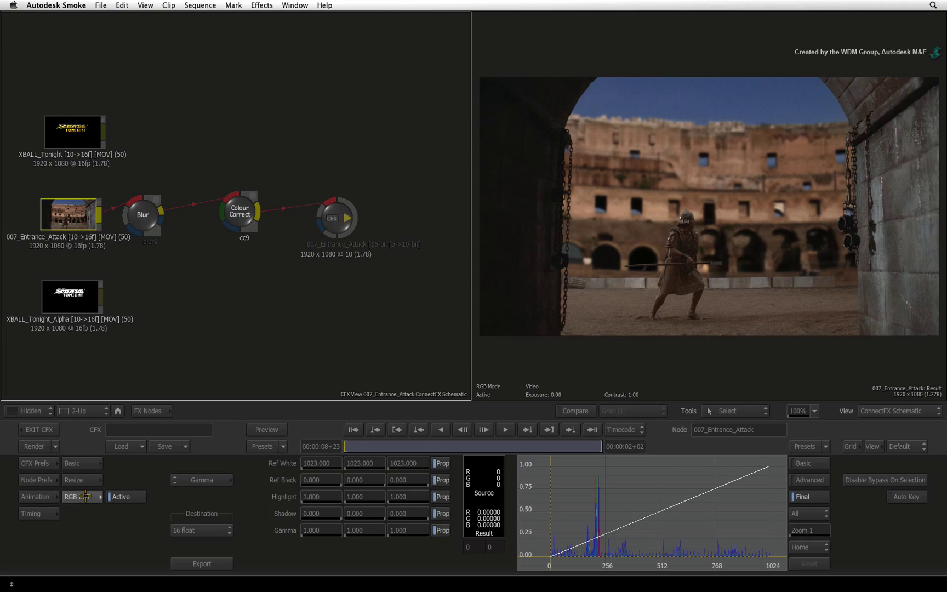
click(87, 463)
click(244, 220)
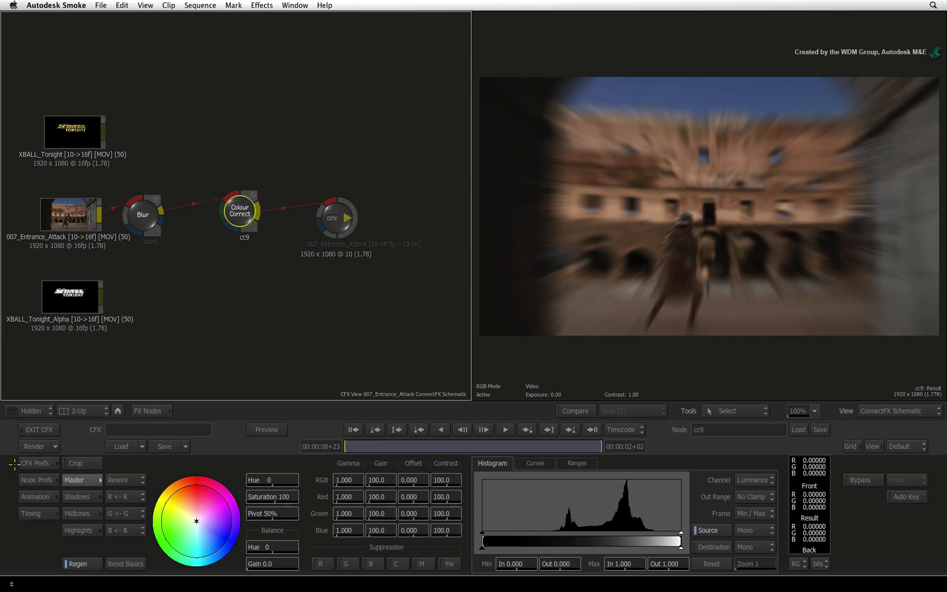
Examine the ConnectFX preferences, the Colour Correct node's preferences and the animation channels
click(37, 463)
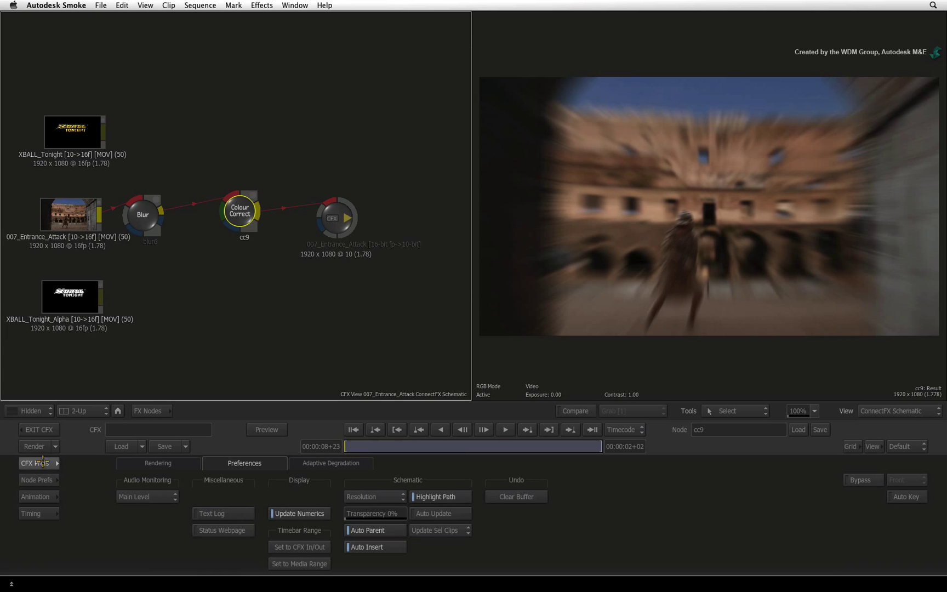
click(36, 480)
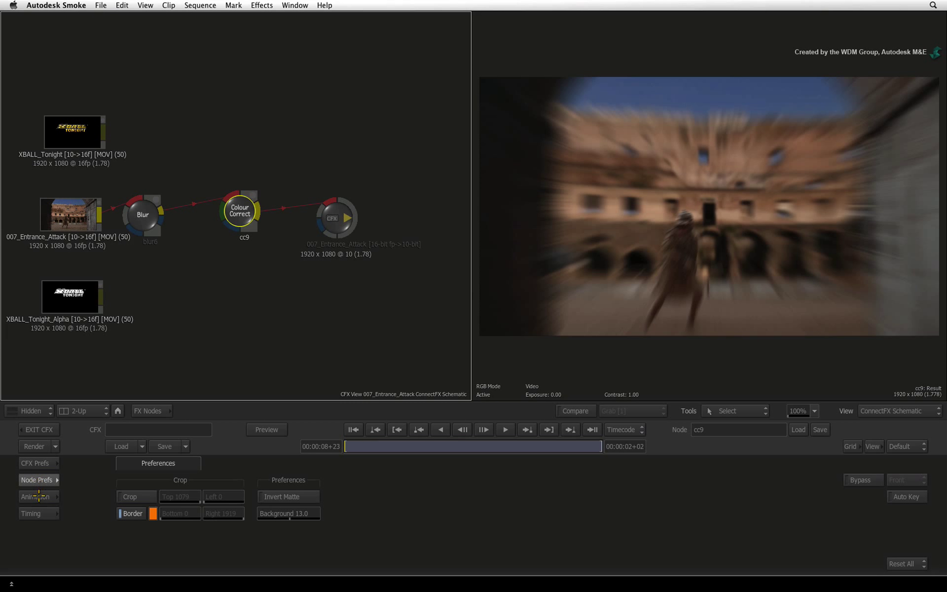
click(38, 497)
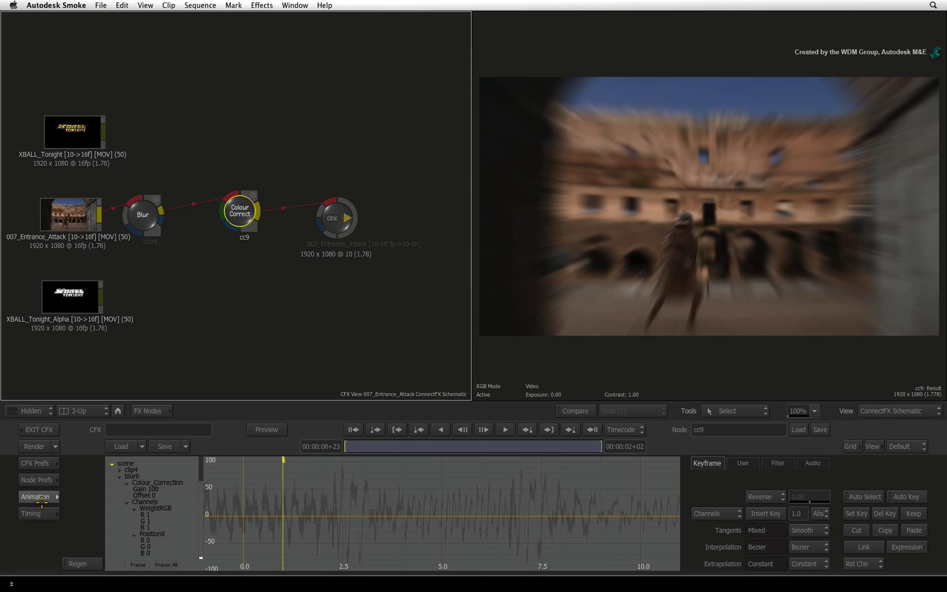
Show the ConnectFX timing view, select the 007_Entrance_Attack segment and examine its Timing Offset
click(49, 513)
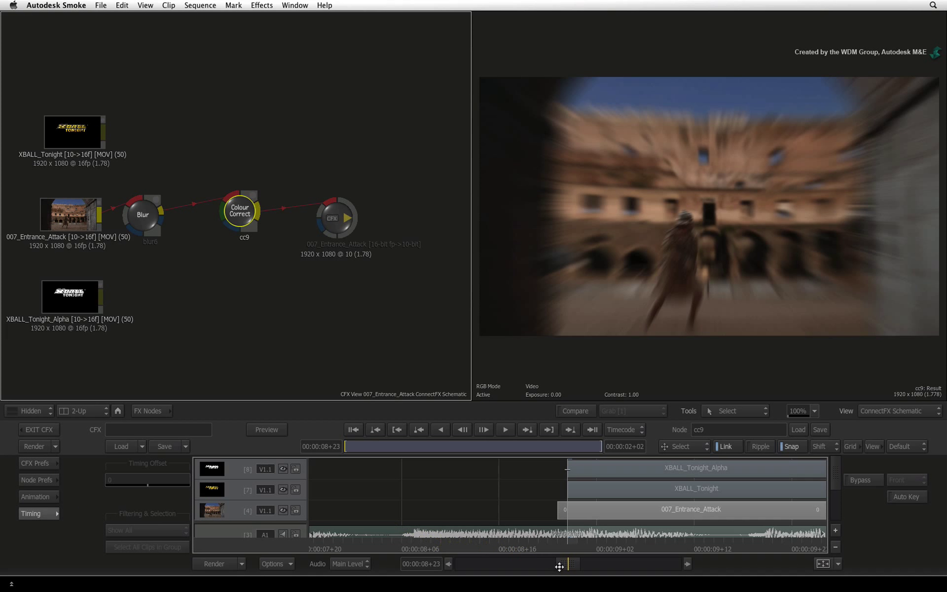
mouse_move(571, 561)
mouse_down()
mouse_move(600, 548)
mouse_move(578, 554)
mouse_up()
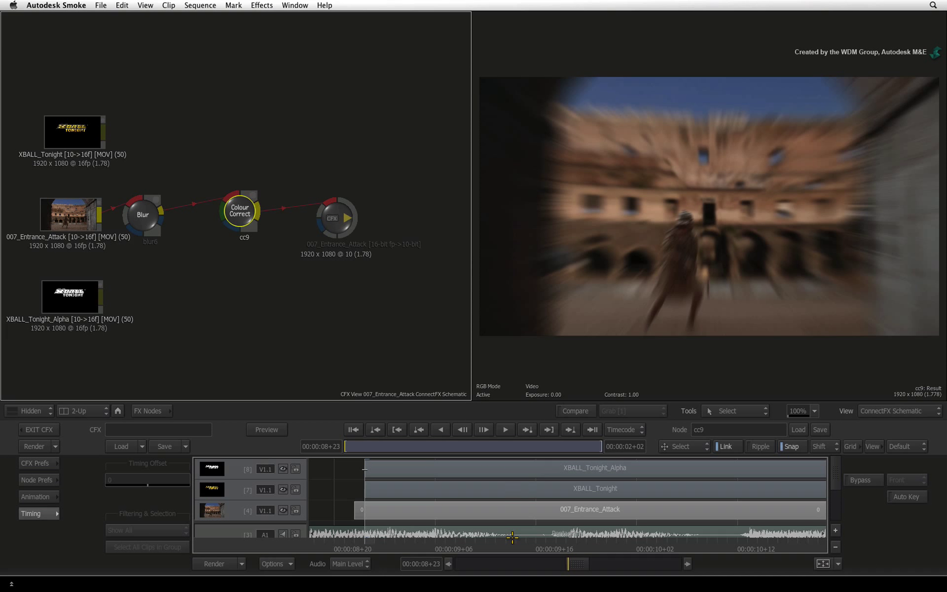
click(515, 509)
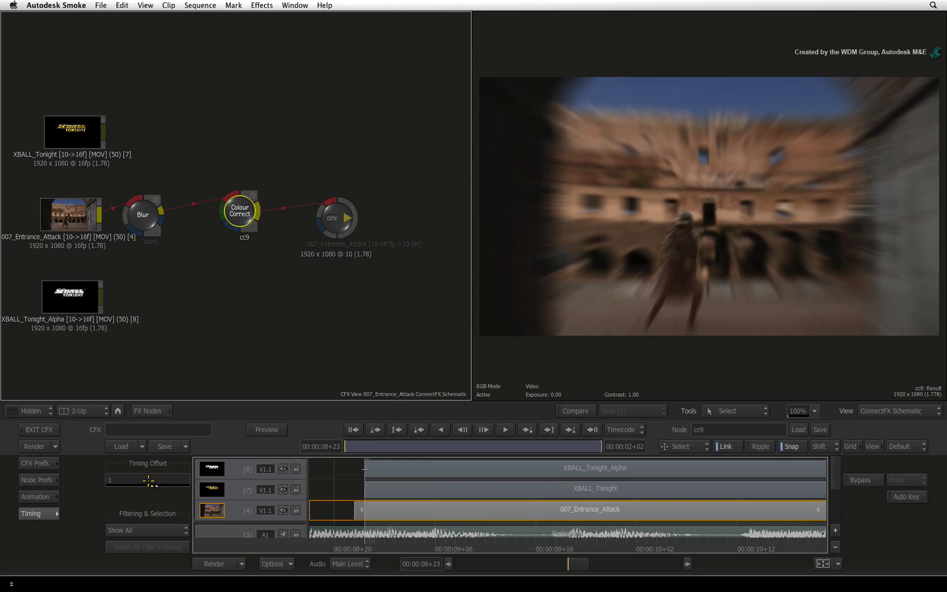
drag(147, 480, 143, 472)
Return to the node controls and move the Blur node midway between the 007_Entrance_Attack source and Colour Correct
click(47, 464)
click(49, 462)
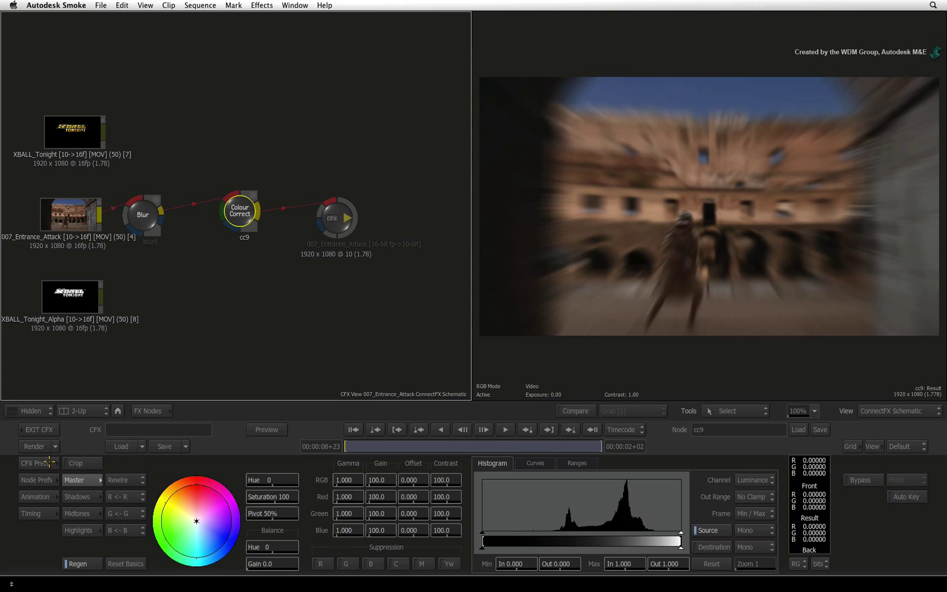
drag(141, 214, 161, 214)
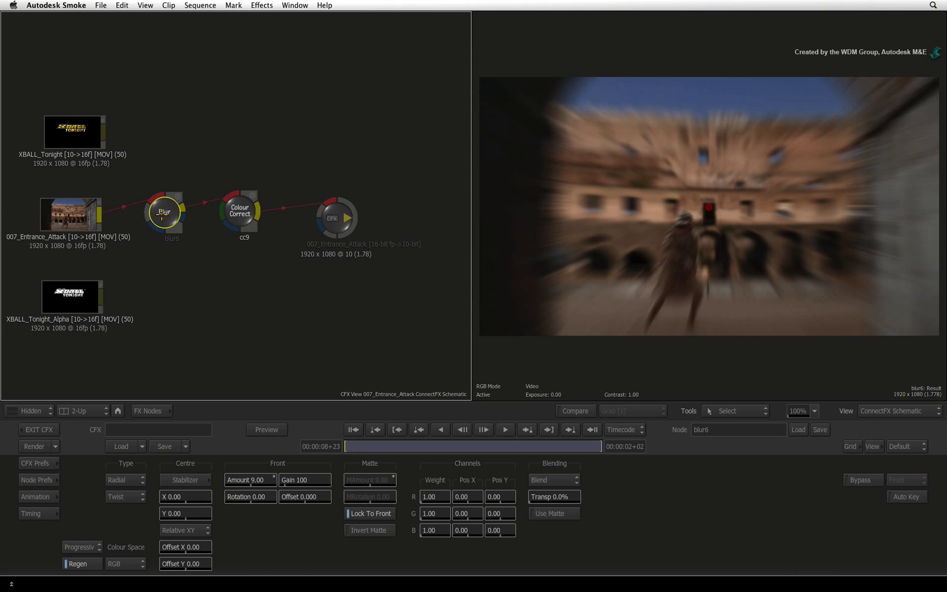
Connect XBALL_Tonight to the Colour Correct node's front input, Blur to its back input and XBALL_Tonight_Alpha to its matte input, and view the composite
click(153, 410)
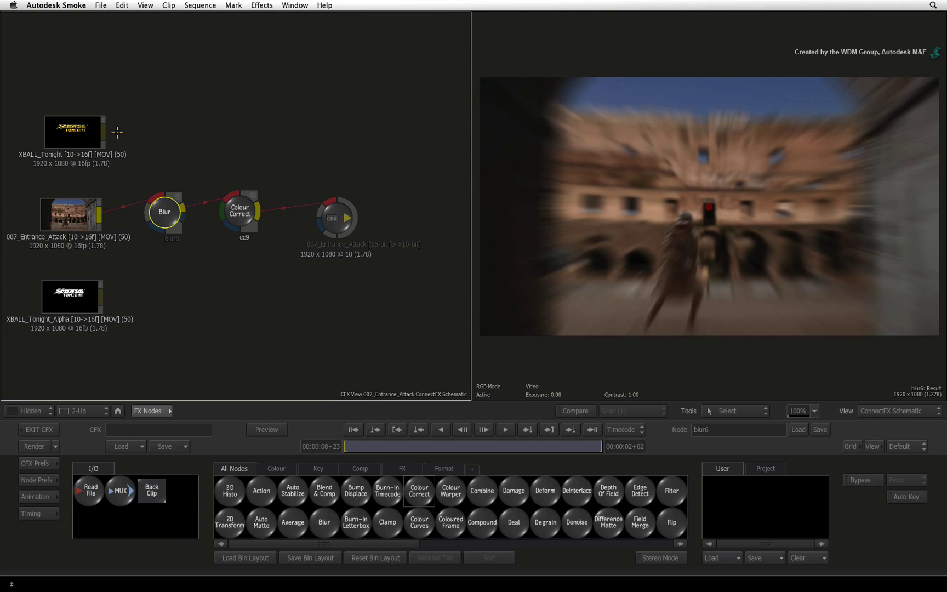
drag(103, 131, 224, 208)
mouse_move(164, 208)
mouse_down()
mouse_move(146, 210)
mouse_move(190, 248)
mouse_move(171, 211)
mouse_move(223, 210)
mouse_up()
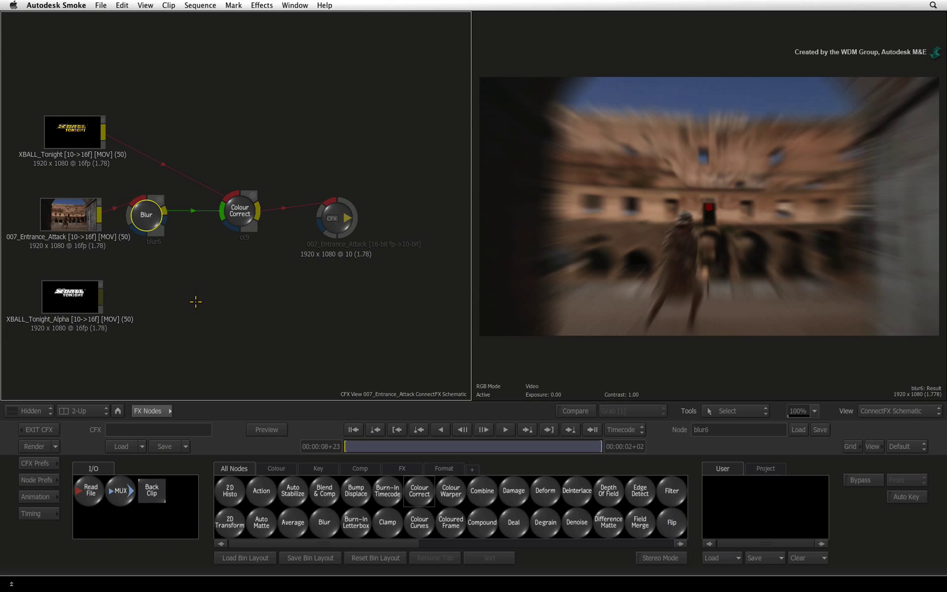
drag(80, 293, 123, 295)
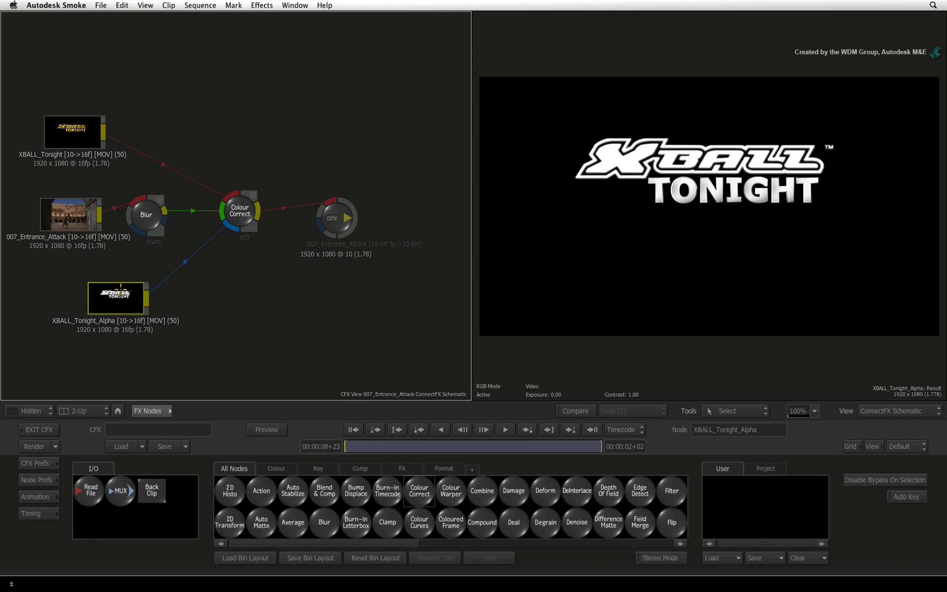
click(241, 210)
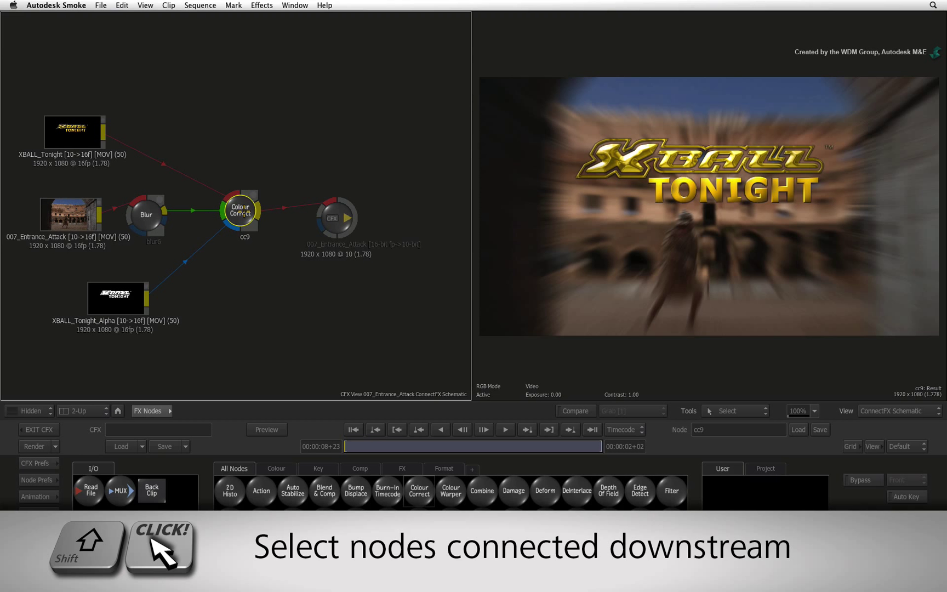
Select Colour Correct with its connected nodes, move them slightly toward the CFX output, deselect them, and examine the Colour Correct node's contextual commands
shift+click(242, 209)
mouse_move(241, 209)
mouse_down()
mouse_move(271, 173)
mouse_move(235, 210)
mouse_move(257, 209)
mouse_move(251, 216)
mouse_move(253, 208)
mouse_up()
drag(302, 130, 224, 246)
mouse_move(258, 206)
mouse_down()
mouse_move(243, 220)
mouse_move(250, 209)
mouse_up()
click(254, 270)
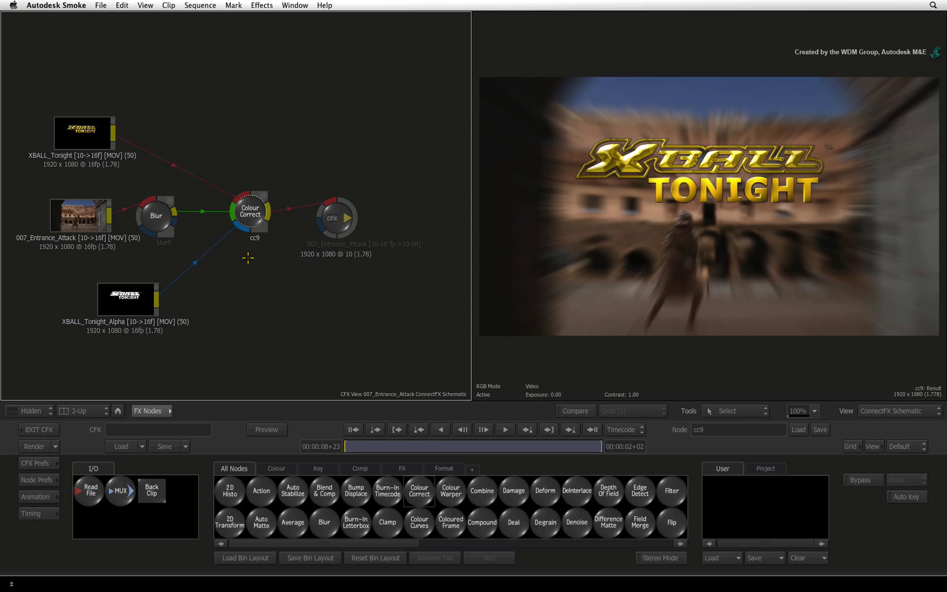
right_click(248, 214)
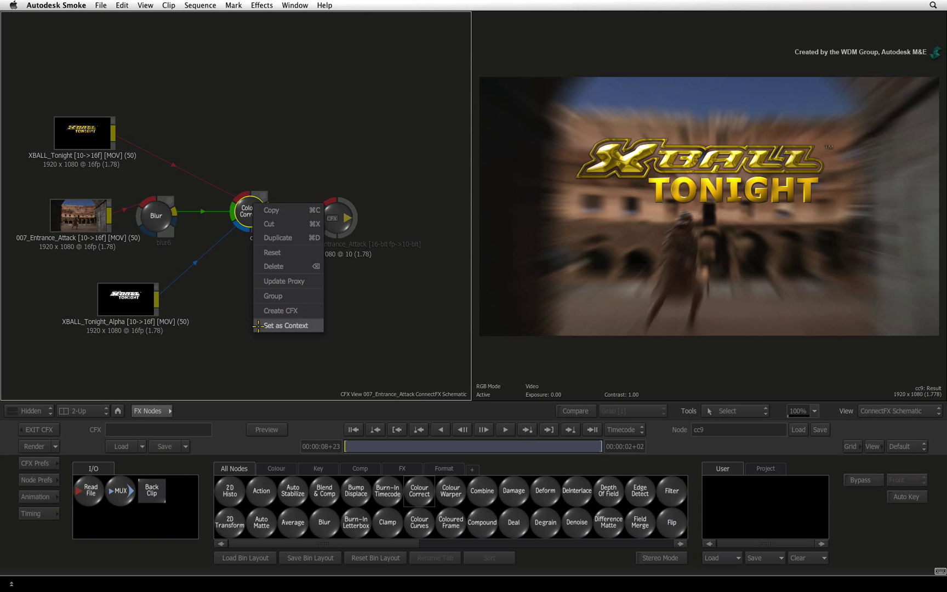
click(219, 311)
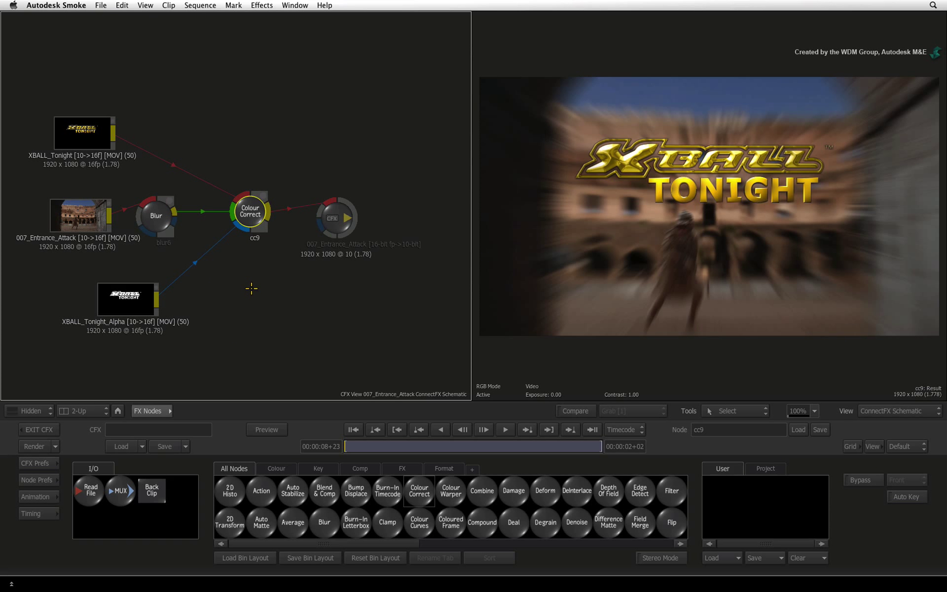
Exit ConnectFX to the timeline, select the 007_Entrance_Attack segment and reopen its ConnectFX editor
click(51, 429)
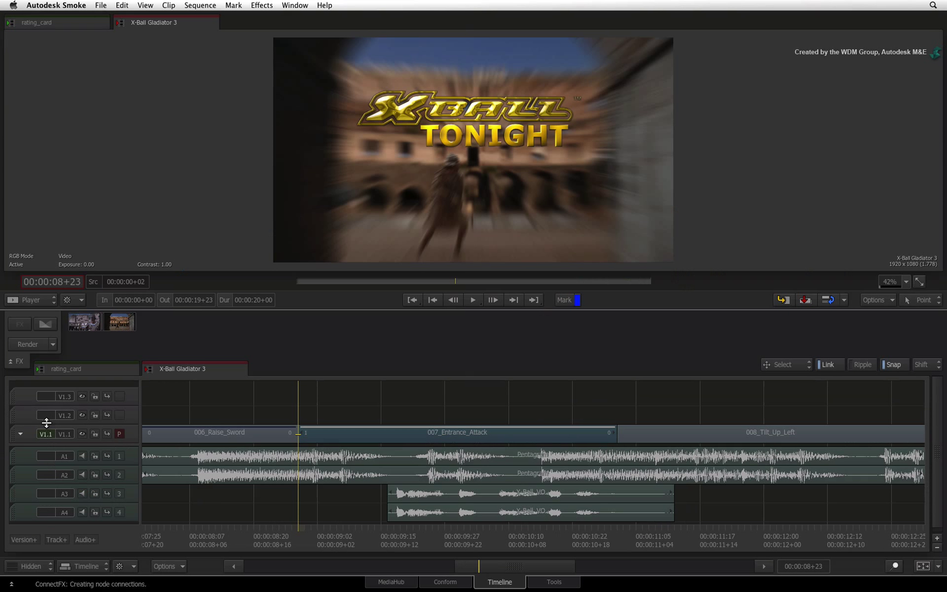
click(364, 432)
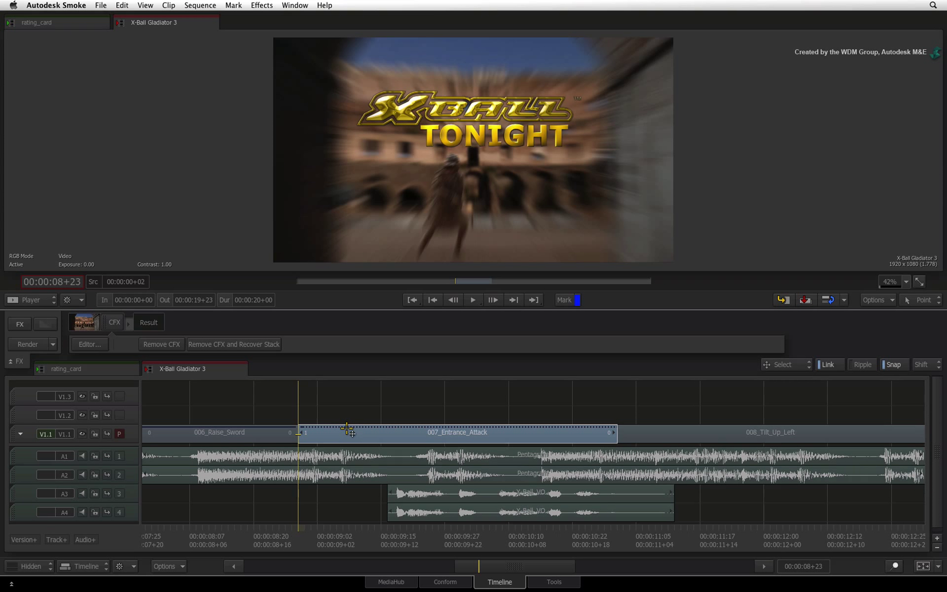
click(89, 344)
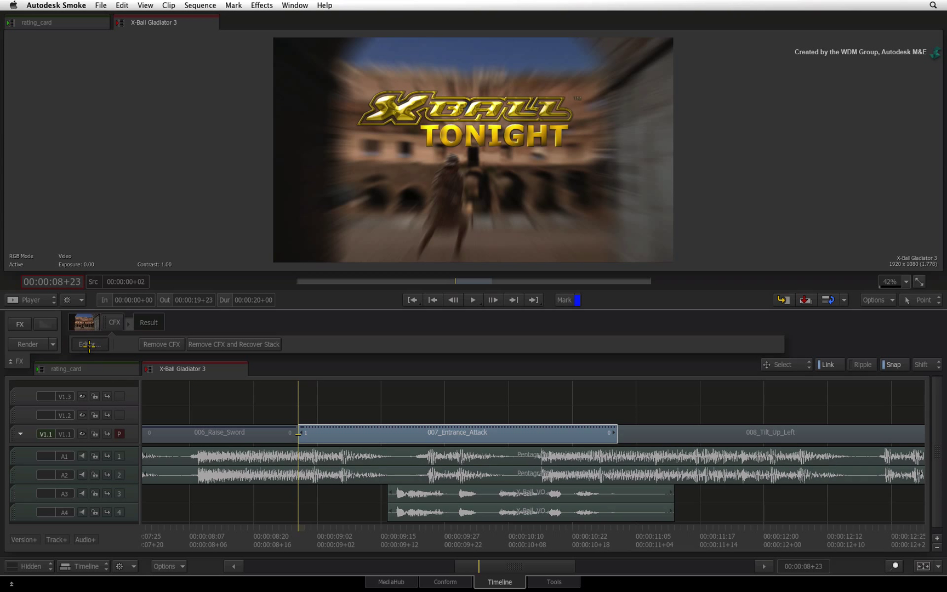